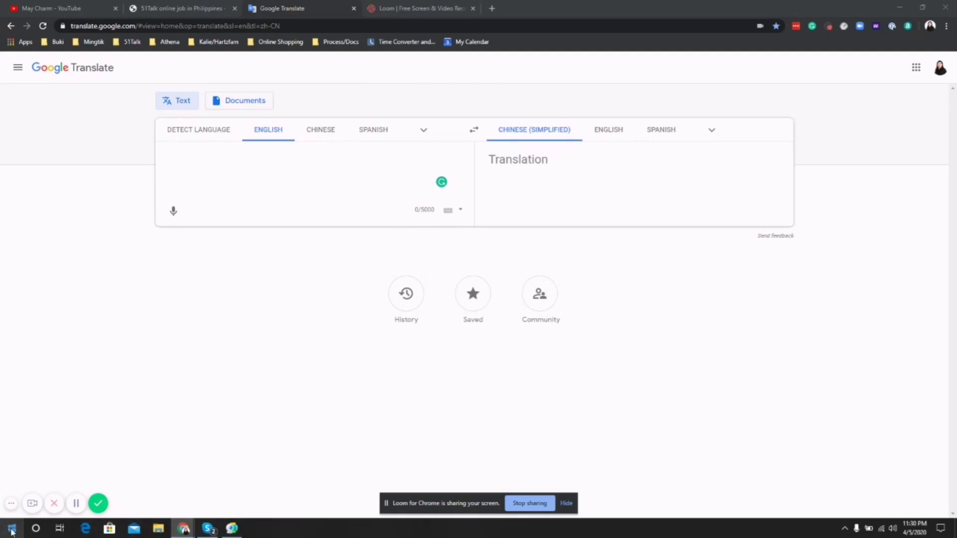
Bring up Google Translate in Chrome, set to English source and Chinese (Simplified) target
{"action": "left_click", "coordinate": [11, 528]}
Launch ManyCam, preview bunny, bear and Bye Bye stickers, then restore the Alphabet3-framed webcam
{"action": "left_click", "coordinate": [246, 350]}
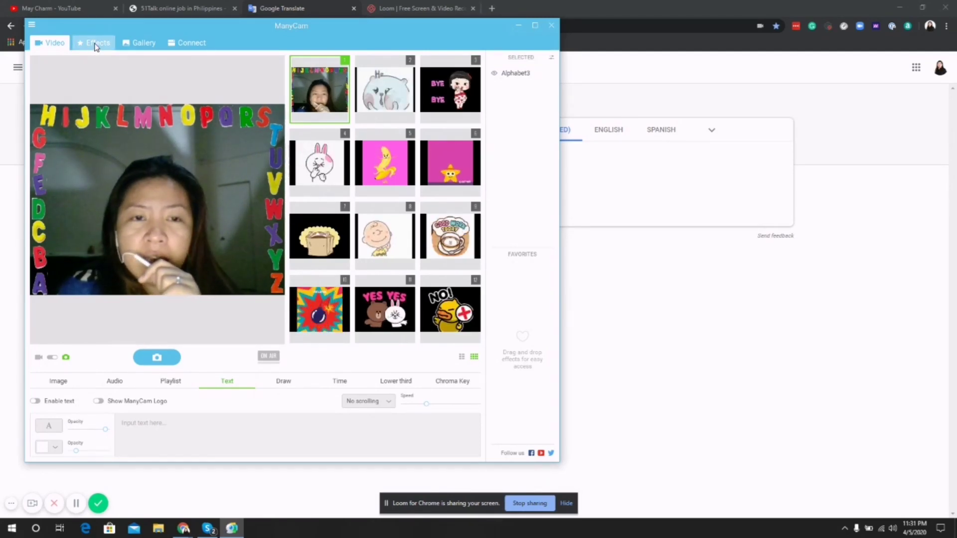
{"action": "mouse_move", "coordinate": [325, 161]}
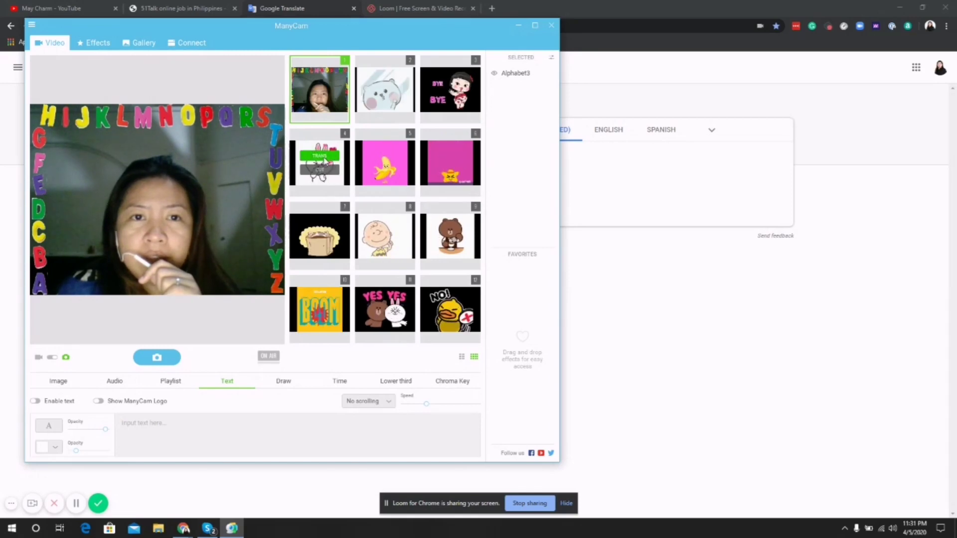
{"action": "left_click", "coordinate": [324, 159]}
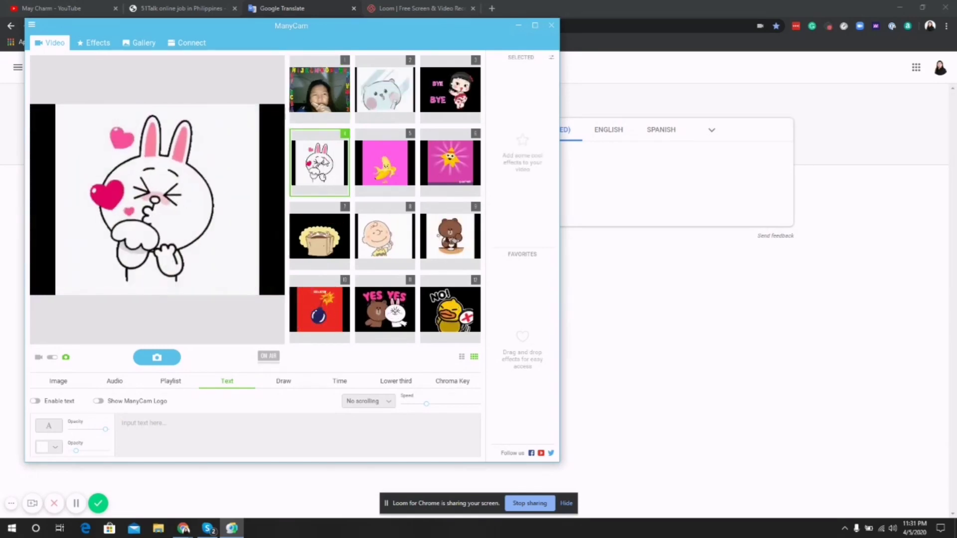
{"action": "left_click", "coordinate": [384, 87]}
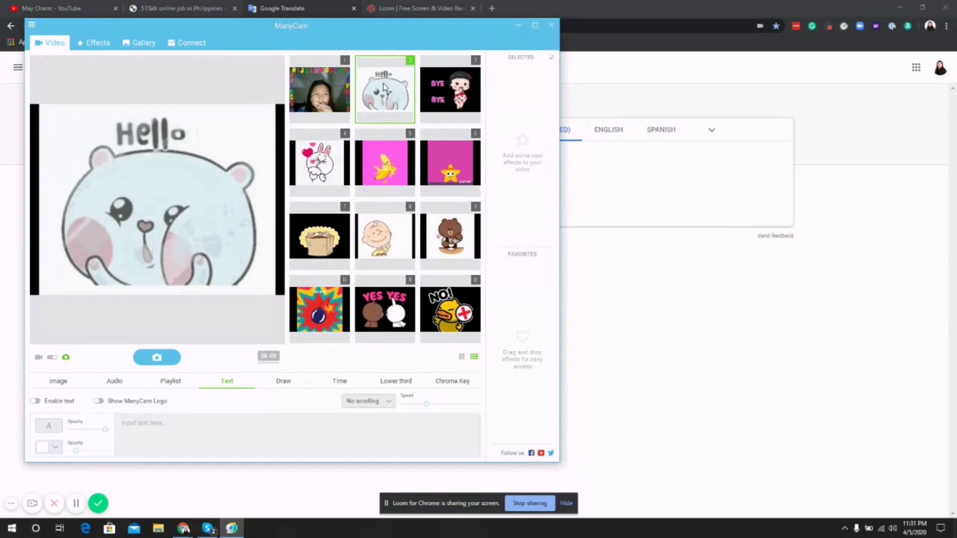
{"action": "key", "text": "3"}
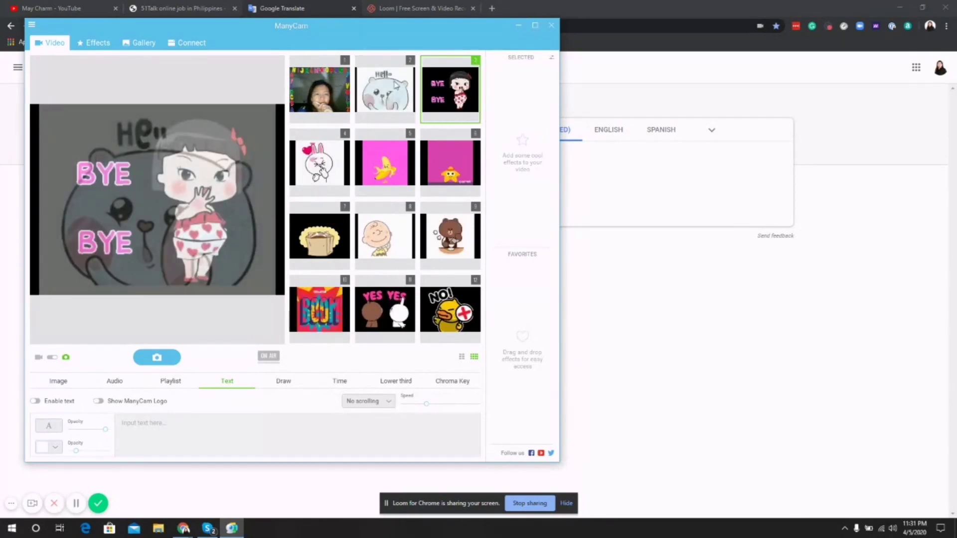
{"action": "left_click", "coordinate": [339, 77]}
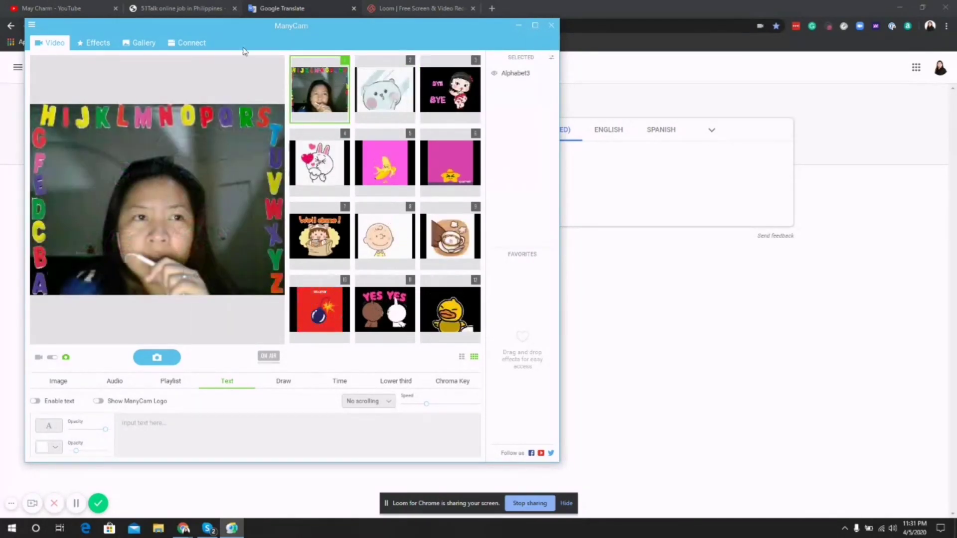
{"action": "left_click", "coordinate": [95, 44]}
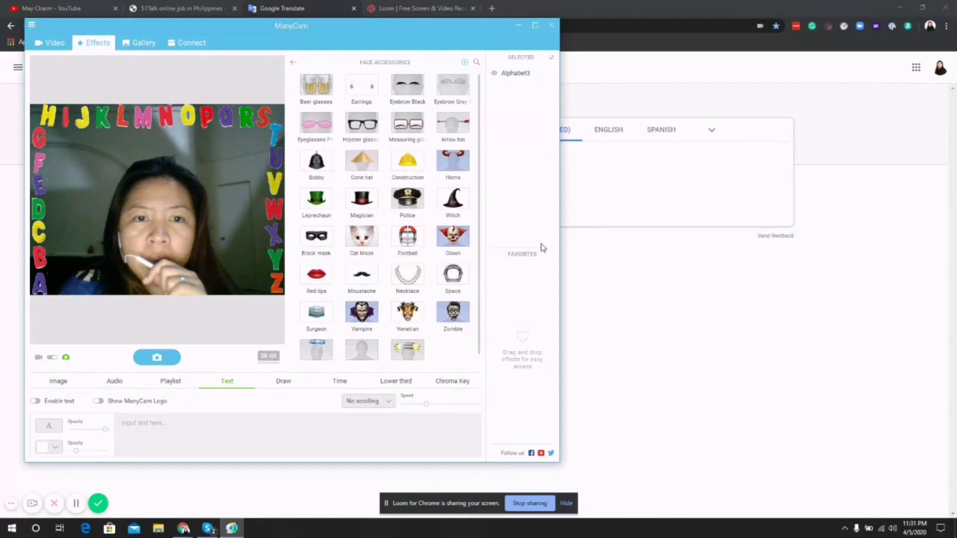
{"action": "left_click", "coordinate": [356, 355]}
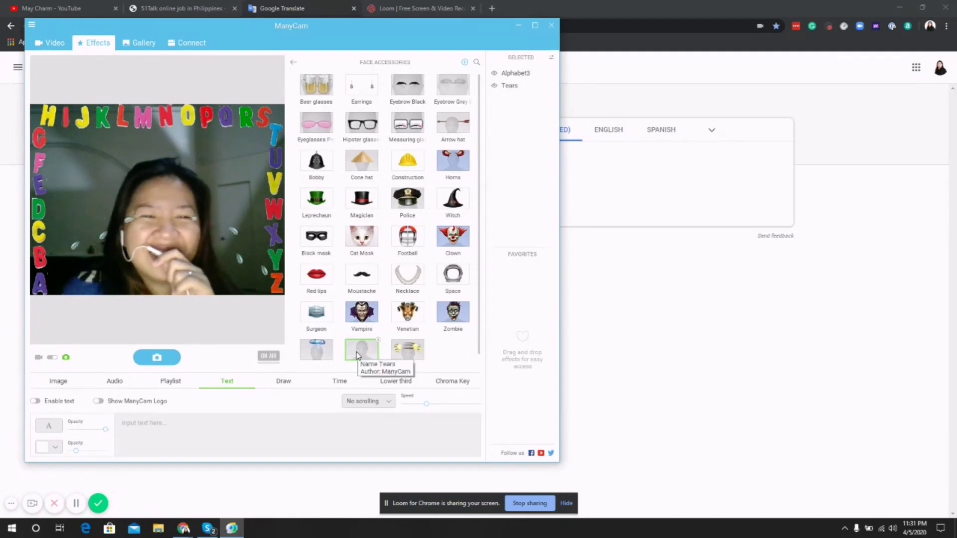
{"action": "left_click", "coordinate": [317, 355]}
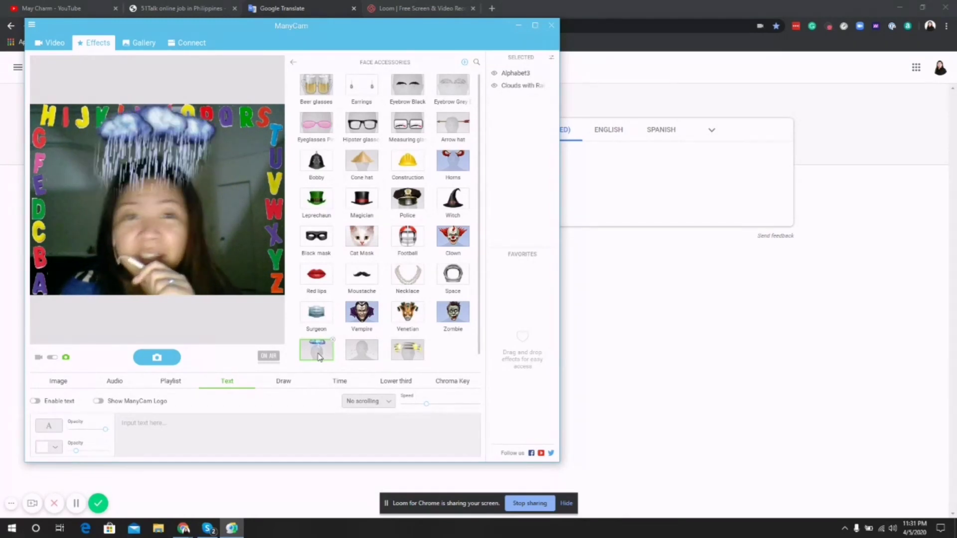
{"action": "left_click", "coordinate": [405, 352]}
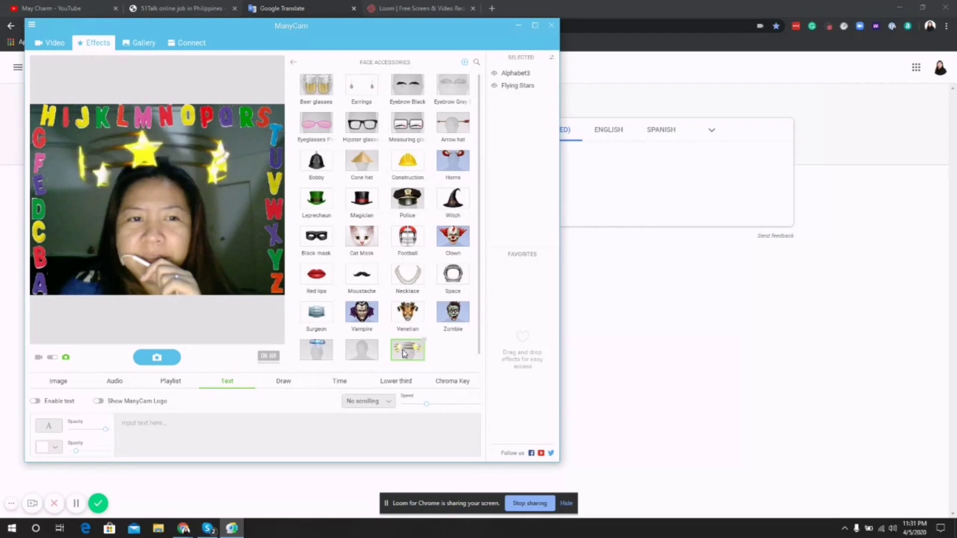
{"action": "left_click", "coordinate": [406, 352]}
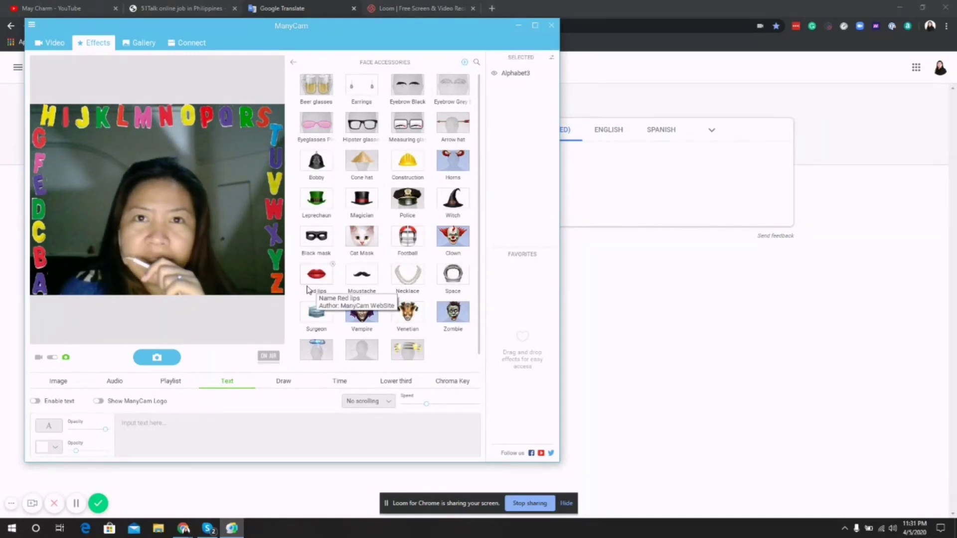
{"action": "left_click", "coordinate": [11, 532]}
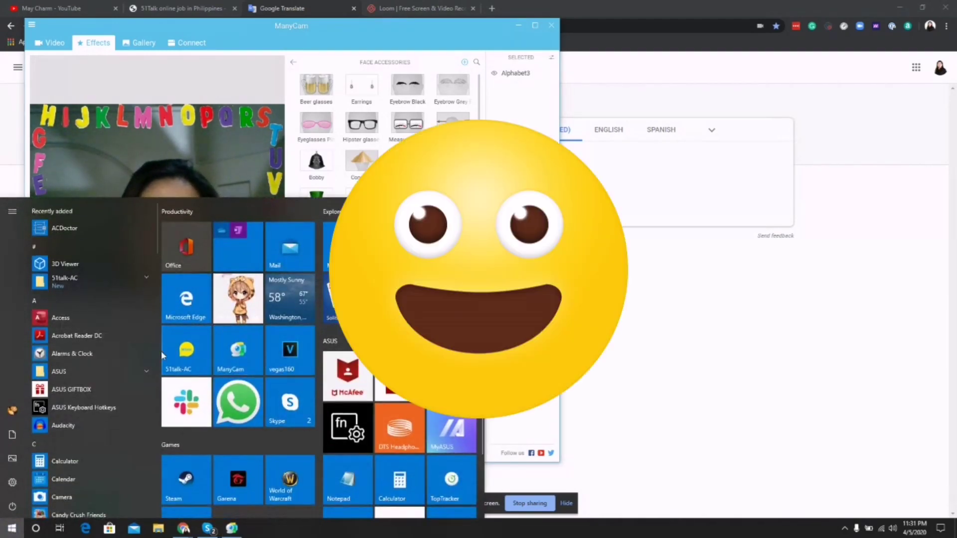
Launch 51Talk AC, refresh the schedule, and enter The Woman in the Moon classroom
{"action": "left_click", "coordinate": [195, 350]}
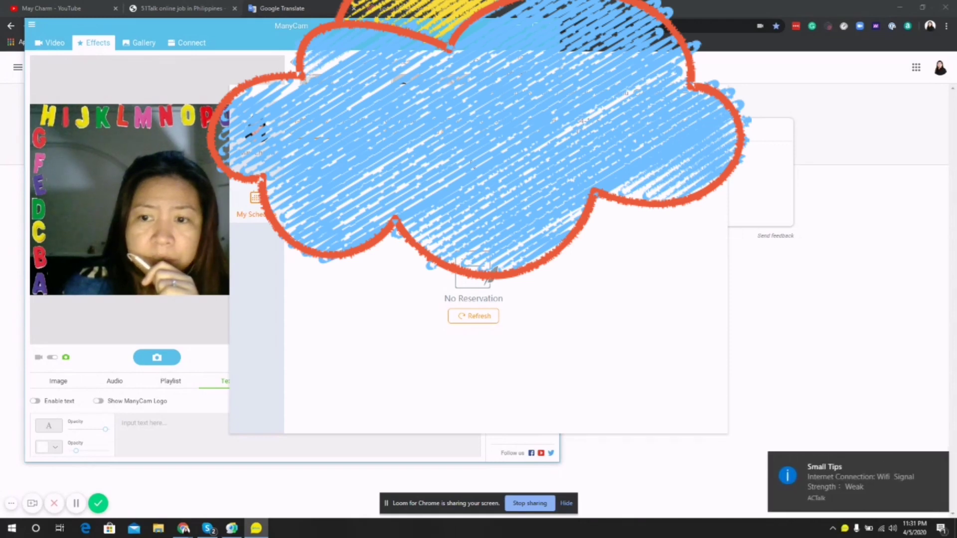
{"action": "left_click", "coordinate": [473, 316]}
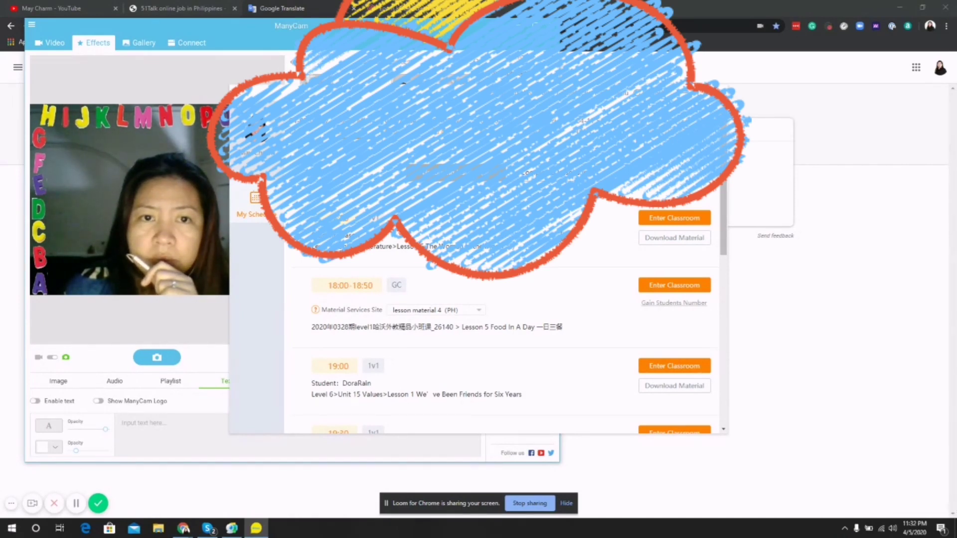
{"action": "left_click", "coordinate": [682, 219]}
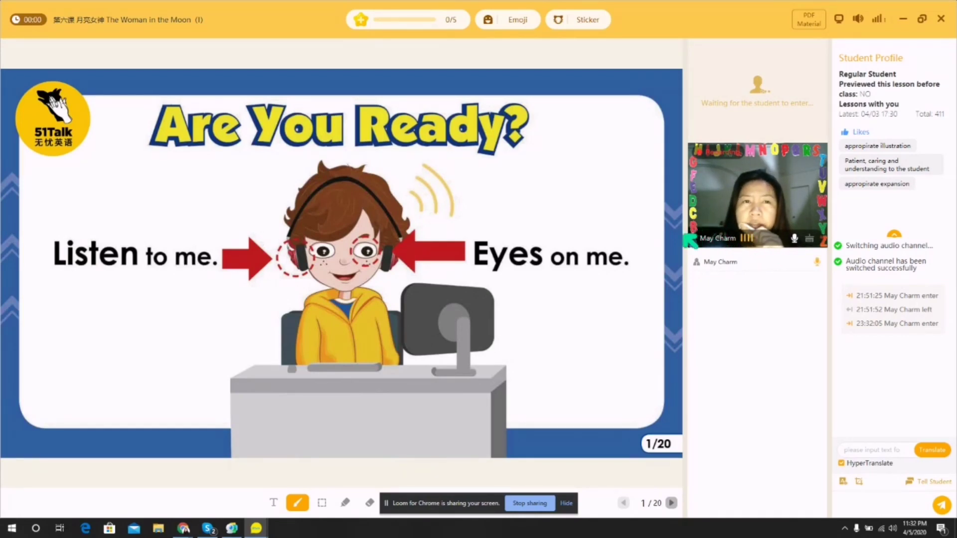
Try the orange frame and pig hat stickers on the teacher's video feed
{"action": "left_click", "coordinate": [592, 22]}
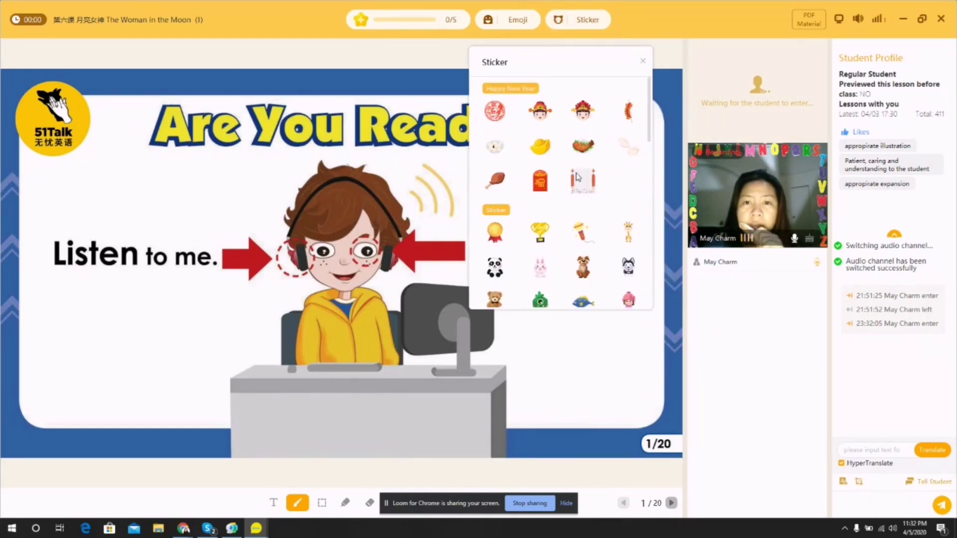
{"action": "scroll", "coordinate": [573, 194], "scroll_direction": "down", "scroll_amount": 4}
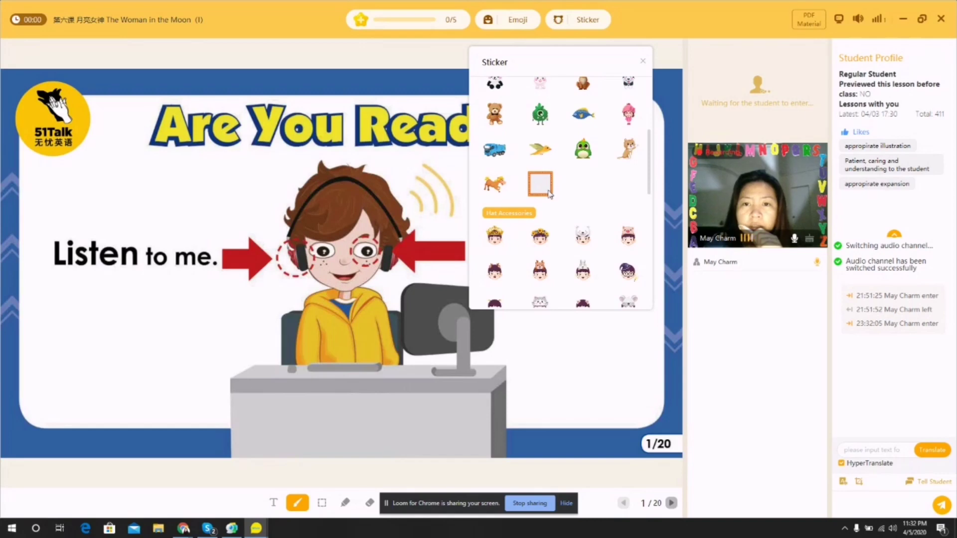
{"action": "left_click", "coordinate": [542, 185]}
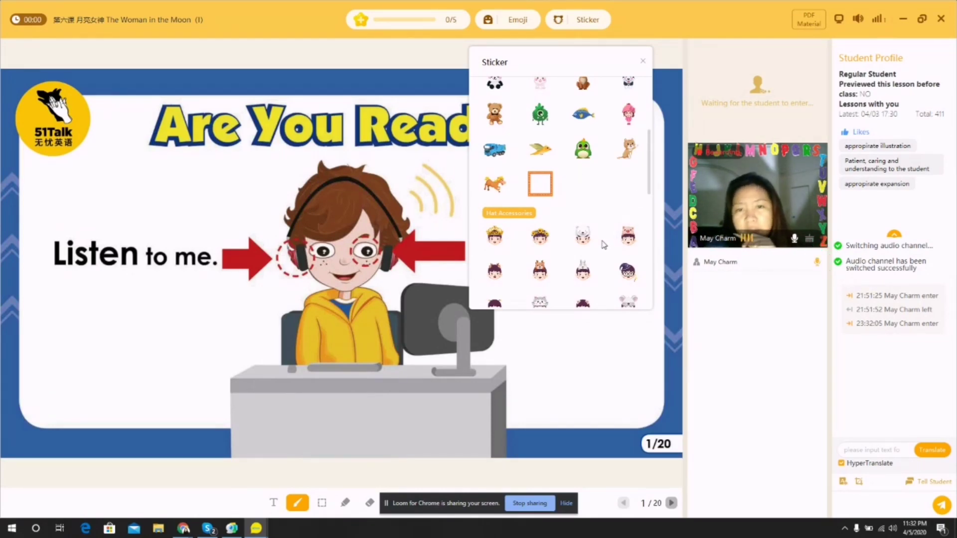
{"action": "left_click", "coordinate": [624, 240]}
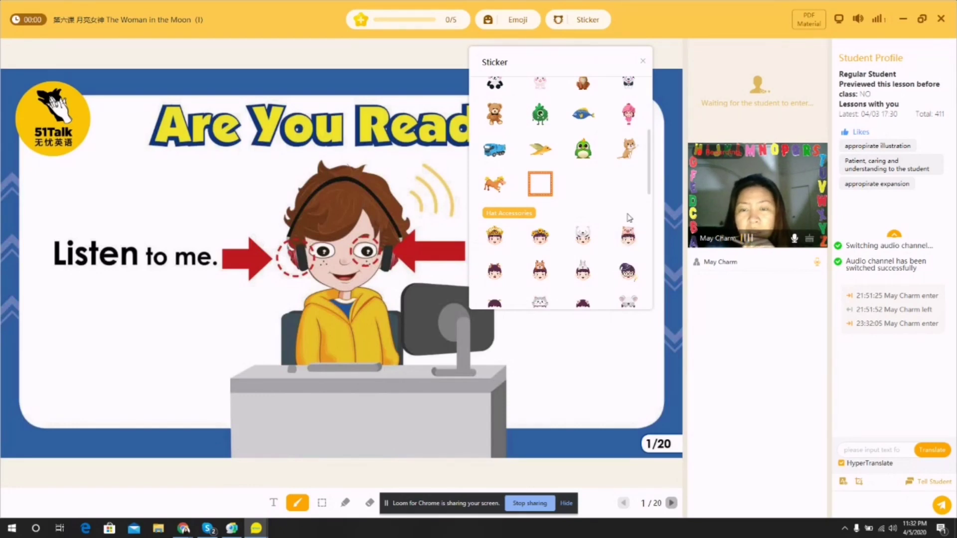
{"action": "left_click_drag", "start_coordinate": [632, 243], "coordinate": [747, 172]}
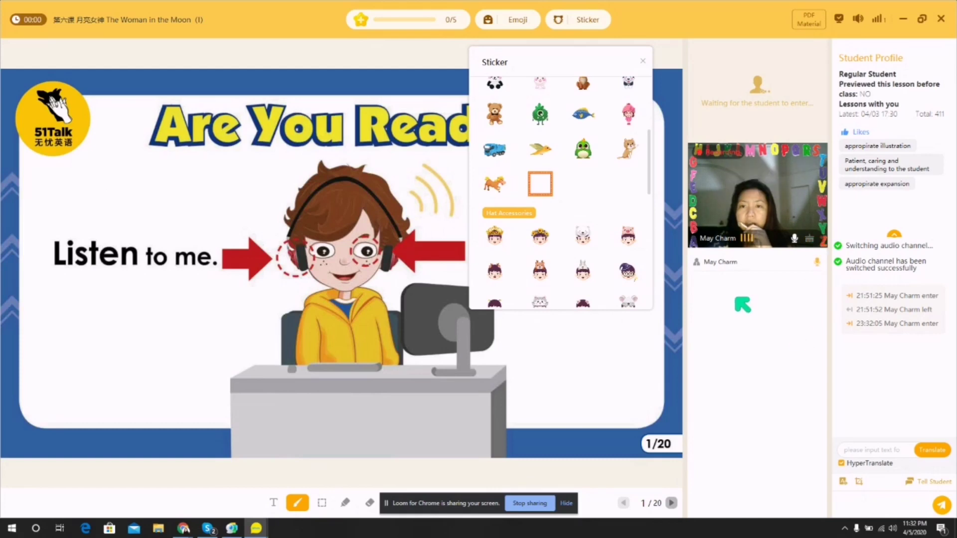
Place the purple witch hat from Hat Accessories on the video and close the Sticker panel
{"action": "scroll", "coordinate": [648, 261], "scroll_direction": "down", "scroll_amount": 1}
{"action": "left_click_drag", "start_coordinate": [627, 228], "coordinate": [767, 219]}
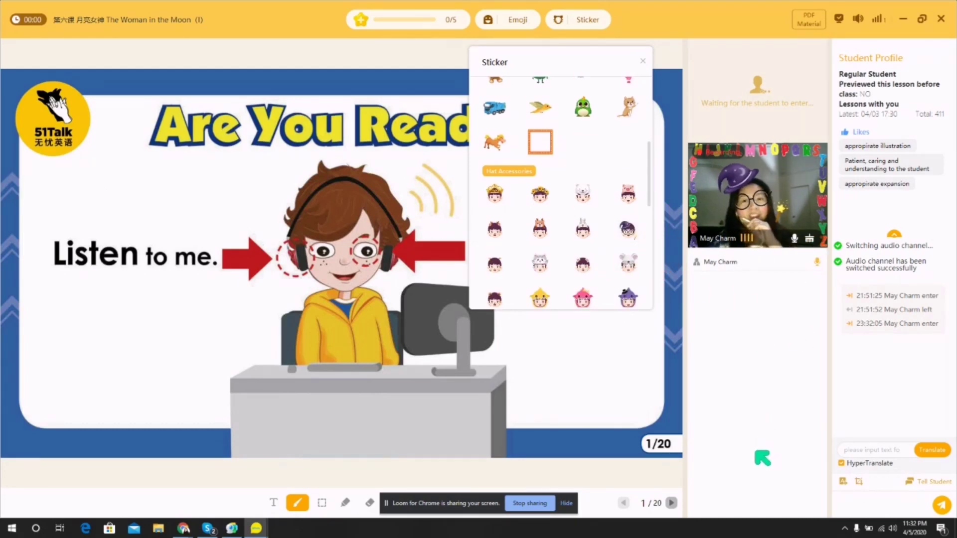
{"action": "left_click", "coordinate": [642, 62]}
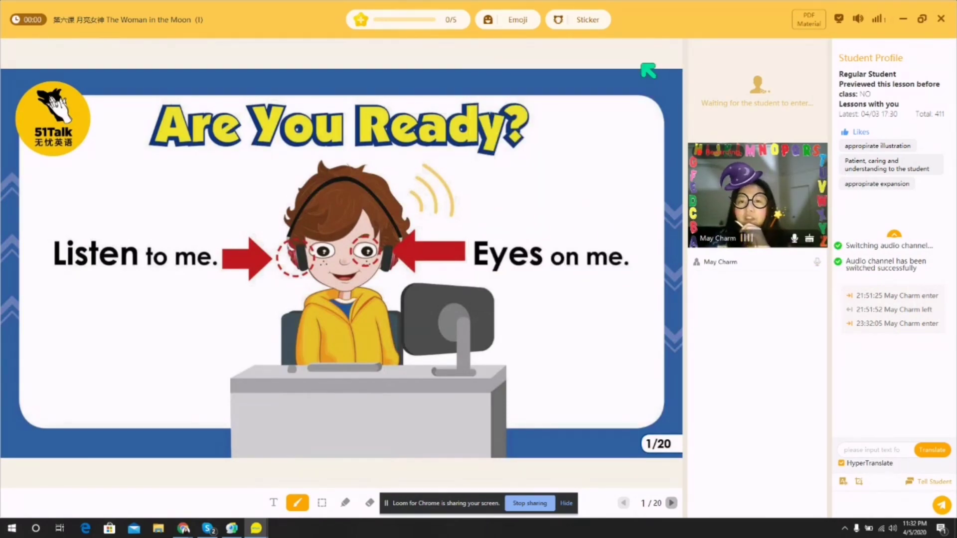
Send the Excellent and Love You emojis, then the Clapping sticker, to the student
{"action": "left_click", "coordinate": [528, 21]}
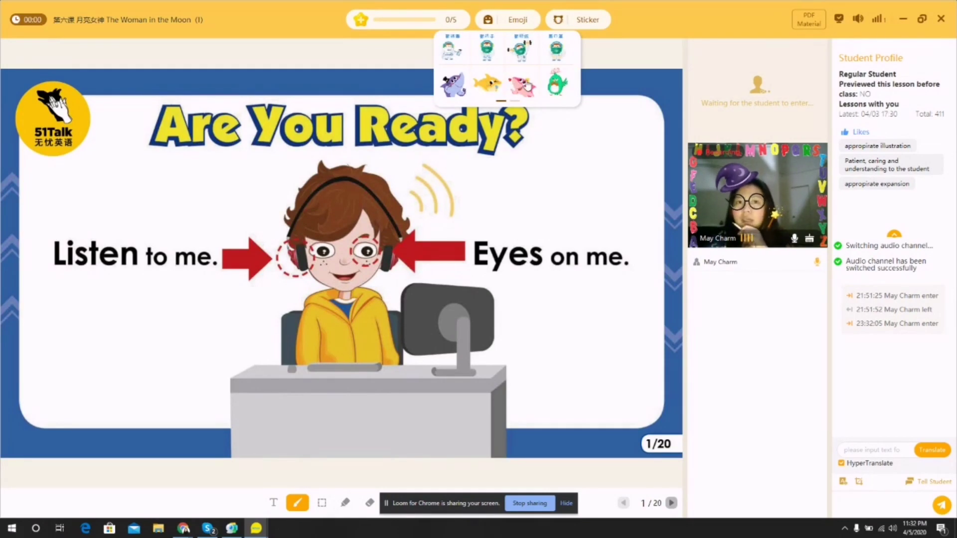
{"action": "left_click", "coordinate": [548, 86]}
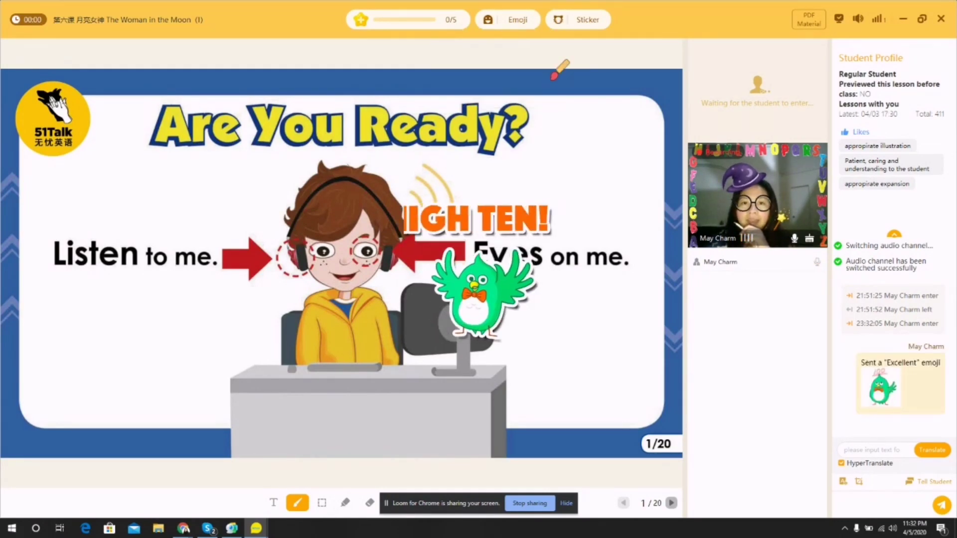
{"action": "left_click", "coordinate": [514, 23]}
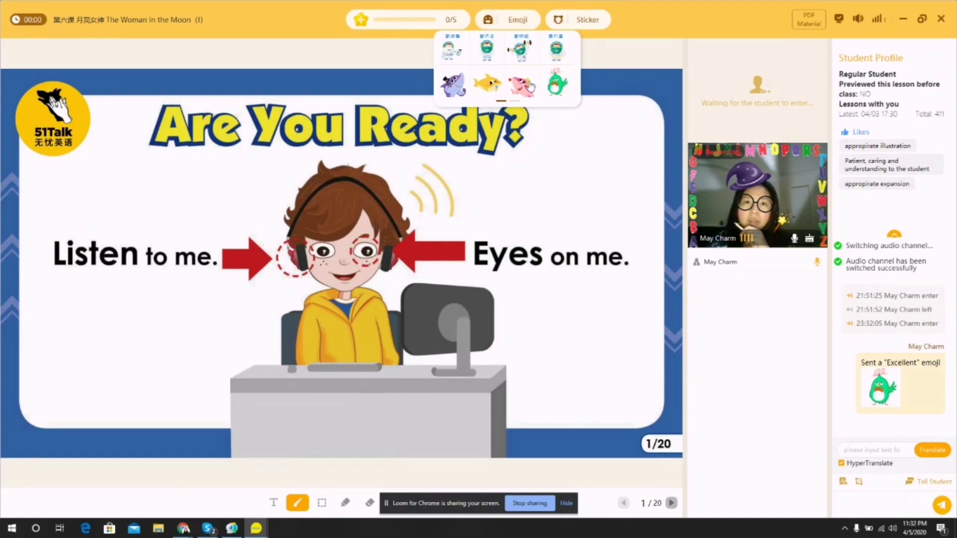
{"action": "left_click", "coordinate": [514, 101]}
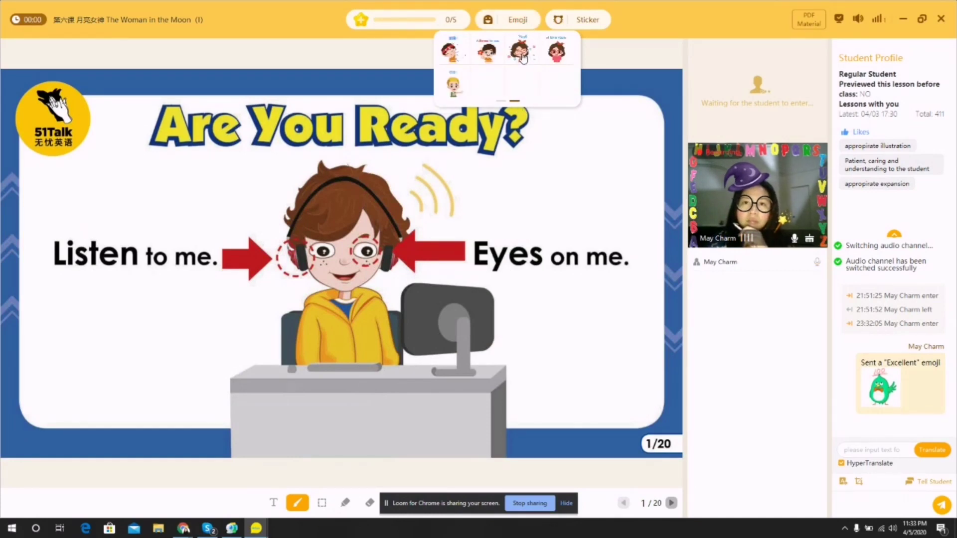
{"action": "left_click", "coordinate": [550, 53]}
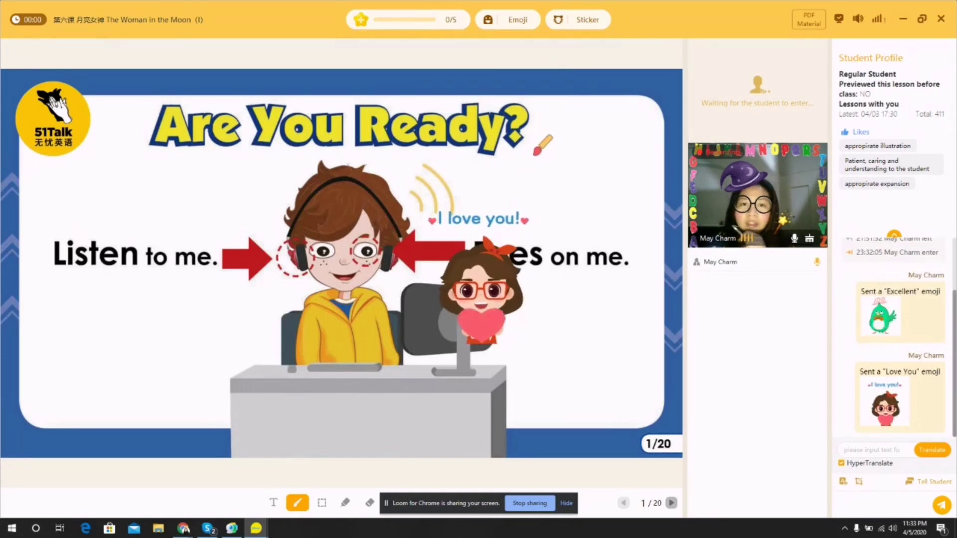
{"action": "left_click", "coordinate": [516, 21]}
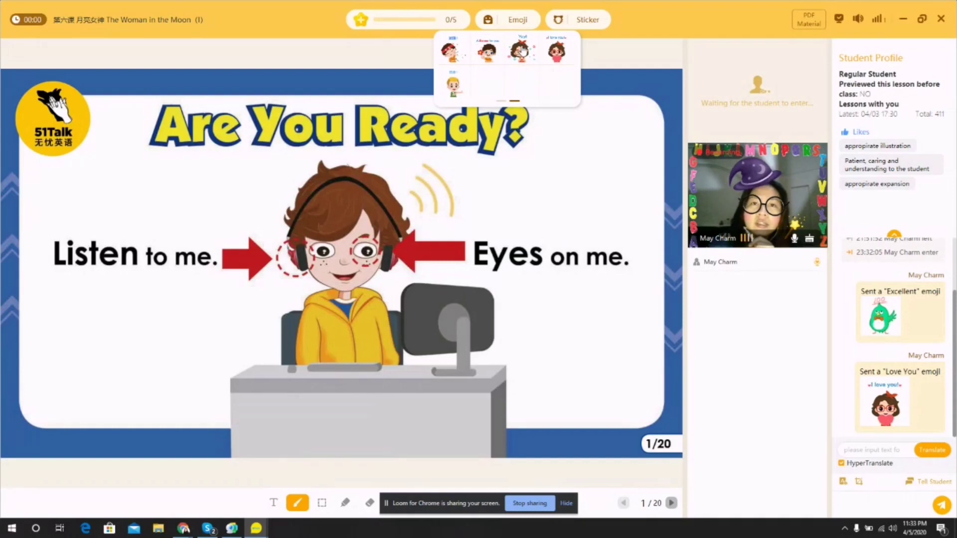
{"action": "left_click", "coordinate": [508, 54]}
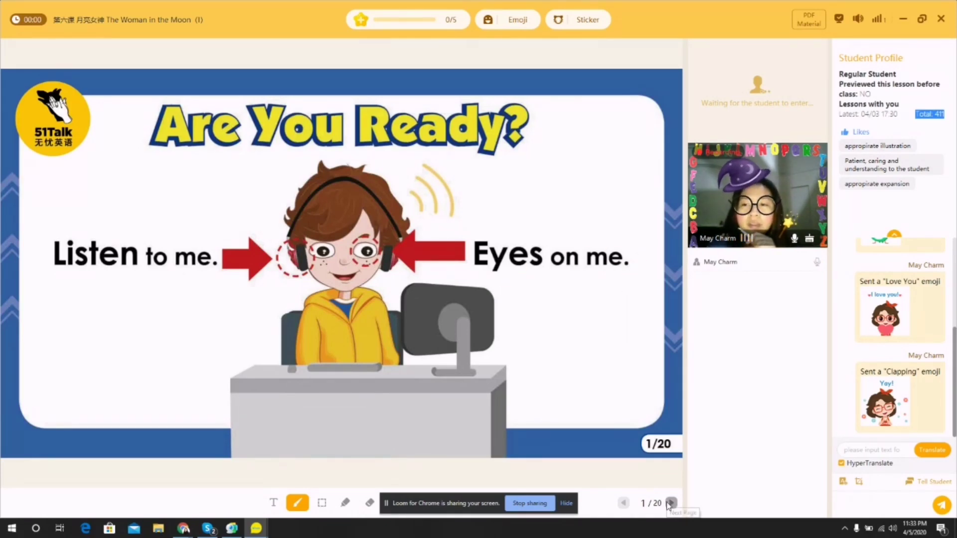
Advance to slide 2 and underline 'The Woman in' and 'the Moon' in red
{"action": "scroll", "coordinate": [907, 358], "scroll_direction": "up", "scroll_amount": 3}
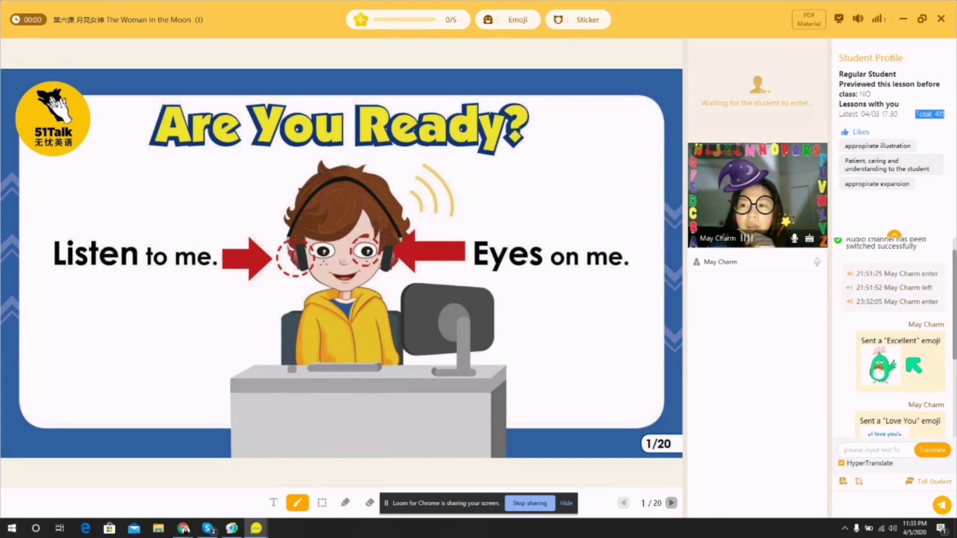
{"action": "scroll", "coordinate": [912, 365], "scroll_direction": "down", "scroll_amount": 3}
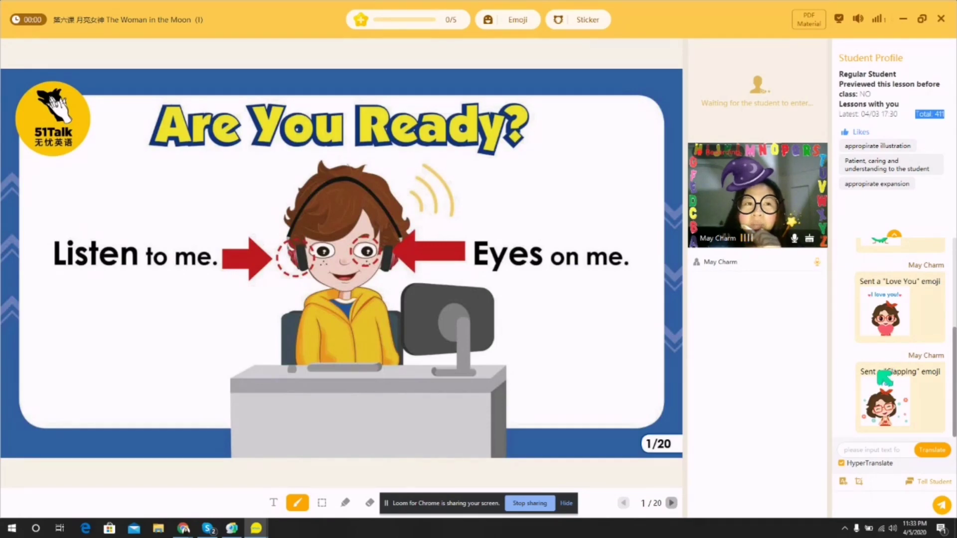
{"action": "scroll", "coordinate": [912, 394], "scroll_direction": "up", "scroll_amount": 2}
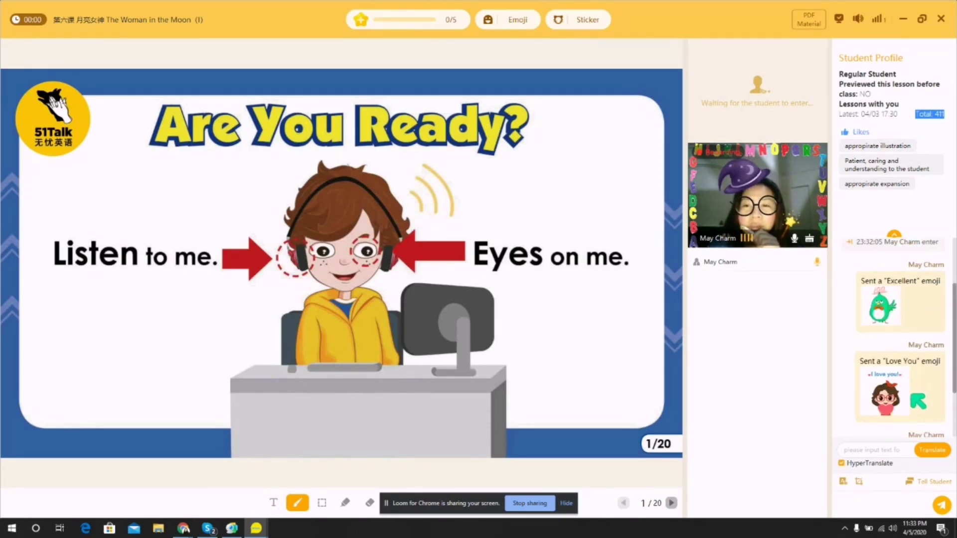
{"action": "scroll", "coordinate": [916, 400], "scroll_direction": "up", "scroll_amount": 2}
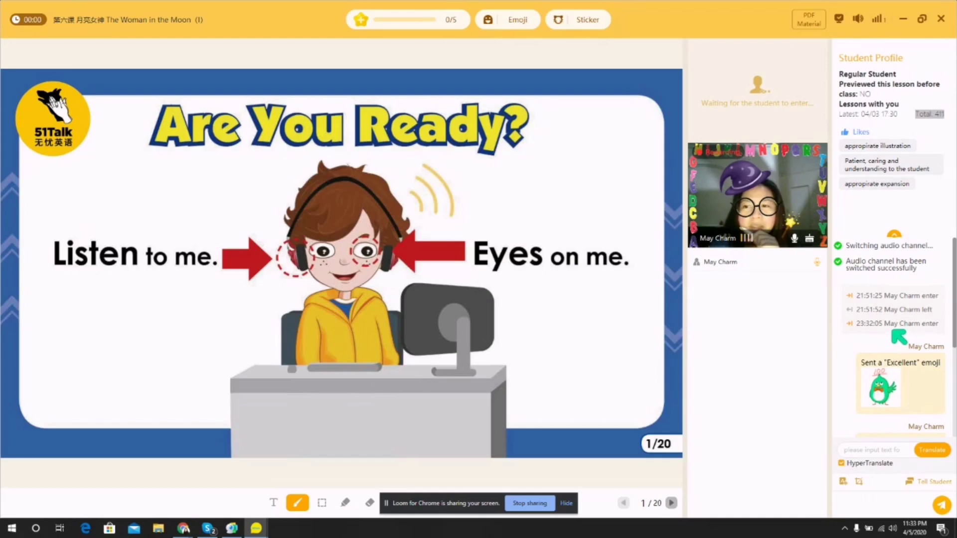
{"action": "scroll", "coordinate": [902, 357], "scroll_direction": "down", "scroll_amount": 1}
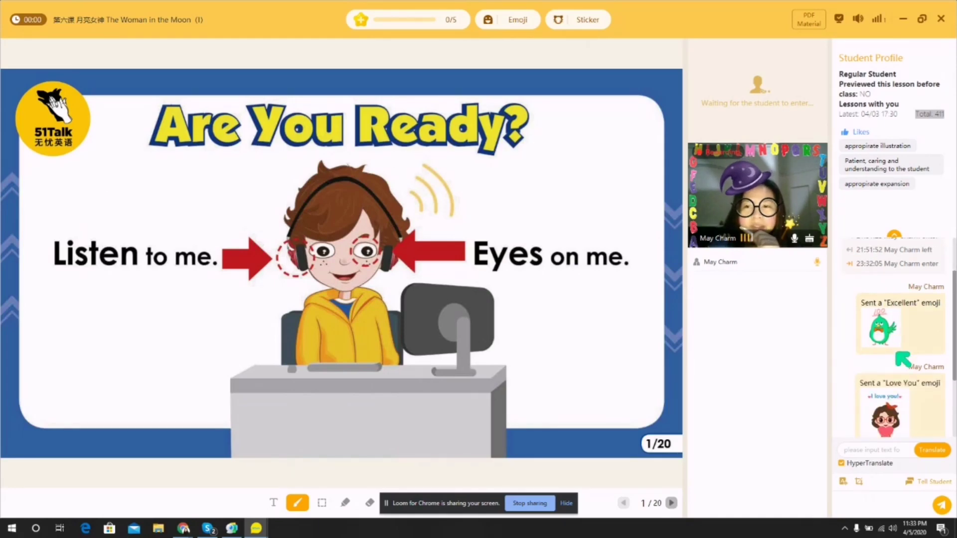
{"action": "left_click", "coordinate": [671, 503]}
{"action": "left_click_drag", "start_coordinate": [106, 355], "coordinate": [413, 343]}
{"action": "left_click_drag", "start_coordinate": [166, 430], "coordinate": [328, 423]}
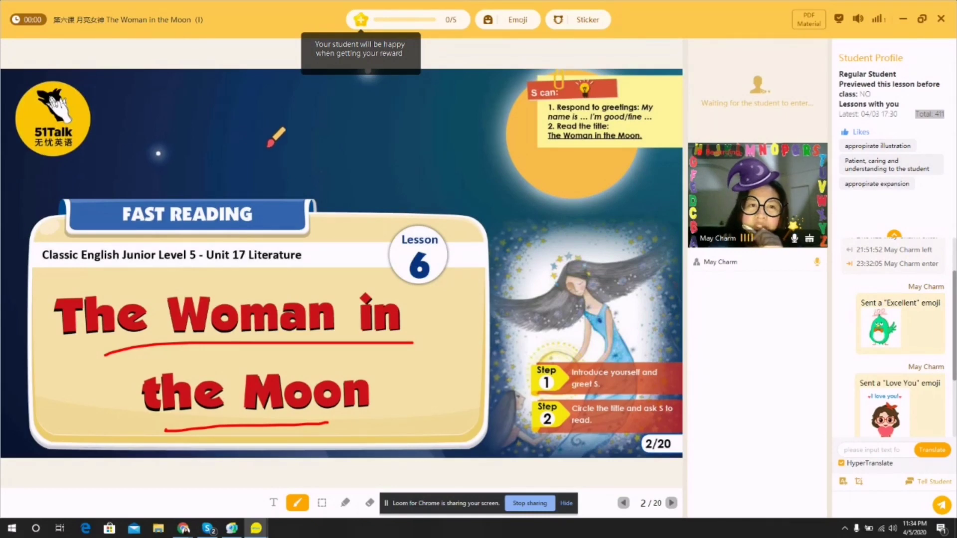
Draw a heart above the FAST READING banner and write 'Good!' beside it
{"action": "mouse_move", "coordinate": [342, 173]}
{"action": "left_mouse_down"}
{"action": "mouse_move", "coordinate": [324, 144]}
{"action": "mouse_move", "coordinate": [347, 197]}
{"action": "mouse_move", "coordinate": [348, 179]}
{"action": "mouse_move", "coordinate": [372, 149]}
{"action": "mouse_move", "coordinate": [341, 217]}
{"action": "left_mouse_up"}
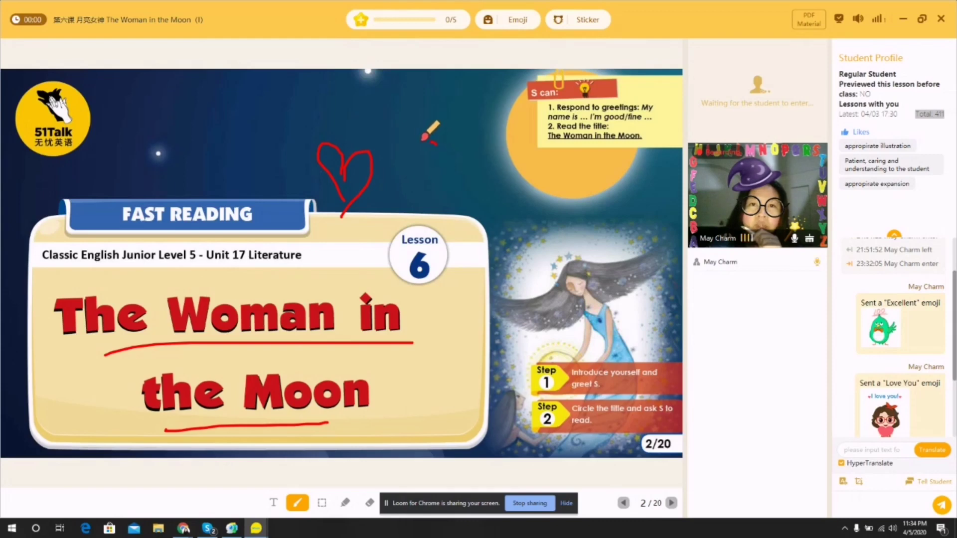
{"action": "left_click_drag", "start_coordinate": [437, 145], "coordinate": [414, 179]}
{"action": "mouse_move", "coordinate": [470, 160]}
{"action": "left_mouse_down"}
{"action": "mouse_move", "coordinate": [504, 156]}
{"action": "mouse_move", "coordinate": [498, 184]}
{"action": "left_mouse_up"}
{"action": "left_click_drag", "start_coordinate": [531, 155], "coordinate": [524, 181]}
{"action": "left_click", "coordinate": [524, 190]}
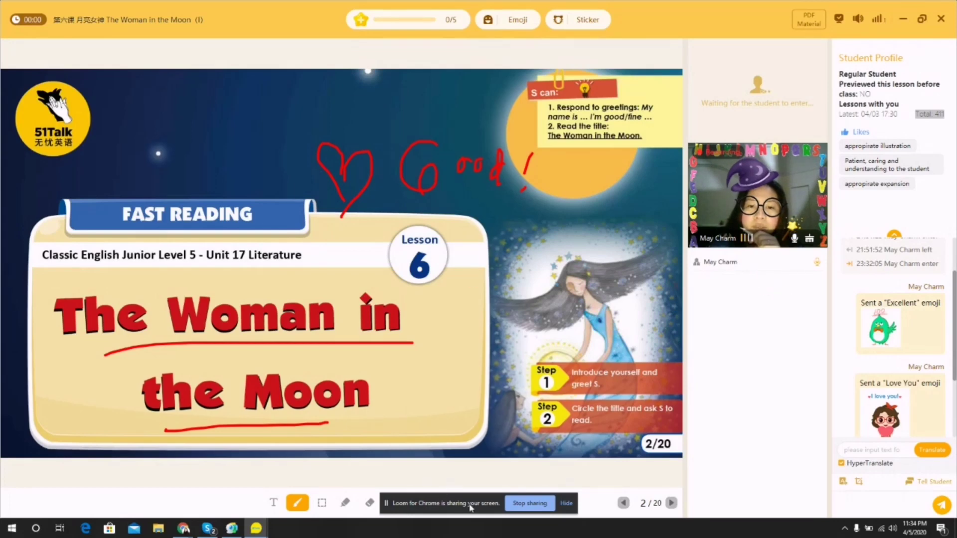
Erase part of the underline, clear all annotations from slide 2, and move to slide 3
{"action": "left_click_drag", "start_coordinate": [473, 506], "coordinate": [482, 477]}
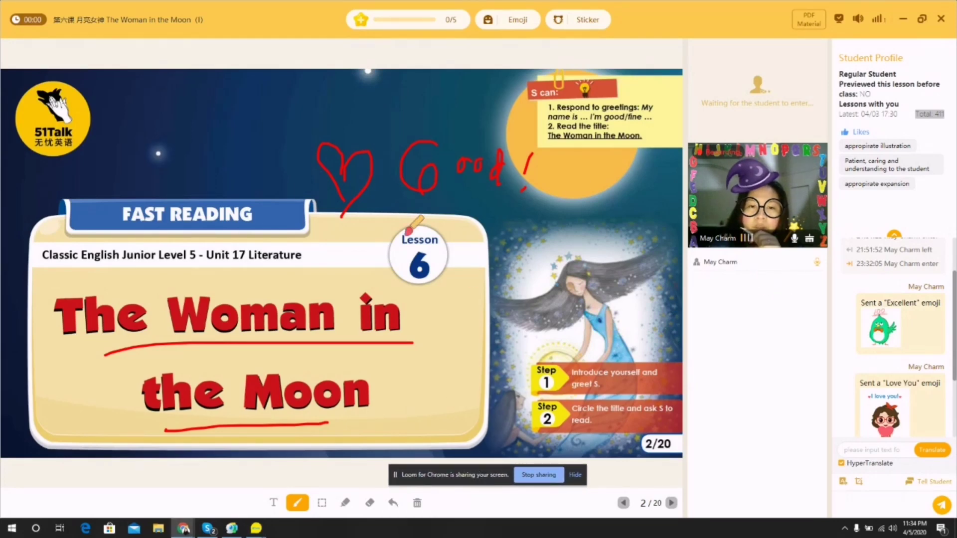
{"action": "left_click", "coordinate": [369, 503]}
{"action": "left_click_drag", "start_coordinate": [404, 330], "coordinate": [306, 334]}
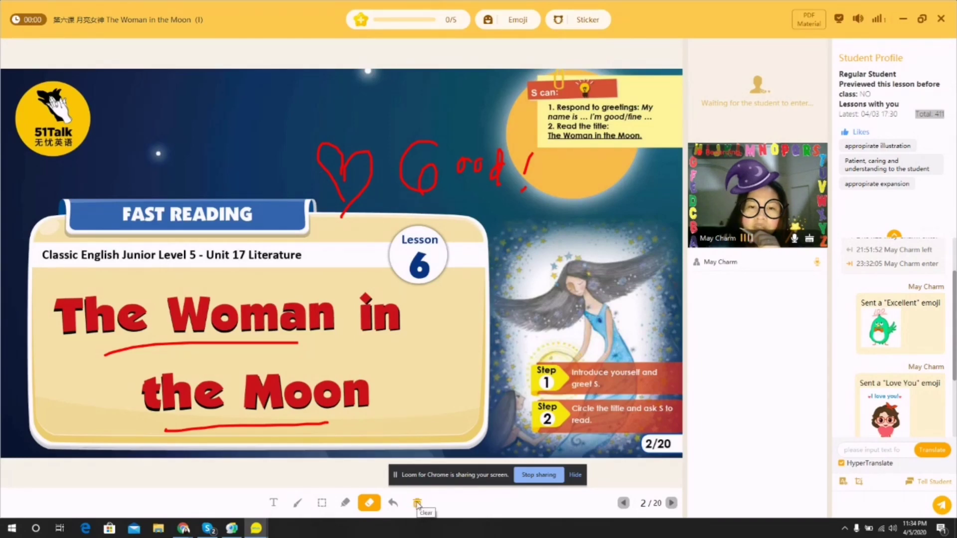
{"action": "left_click", "coordinate": [417, 503]}
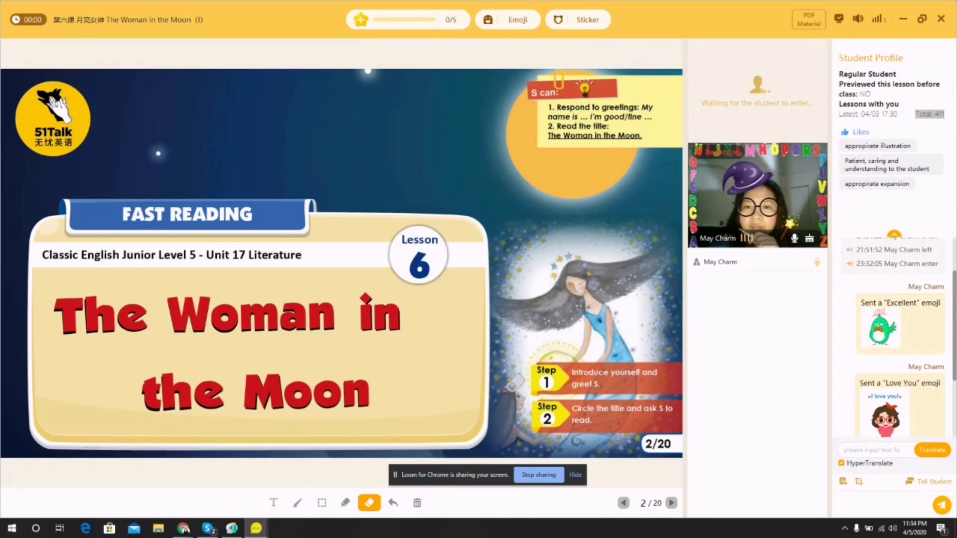
{"action": "left_click", "coordinate": [671, 503]}
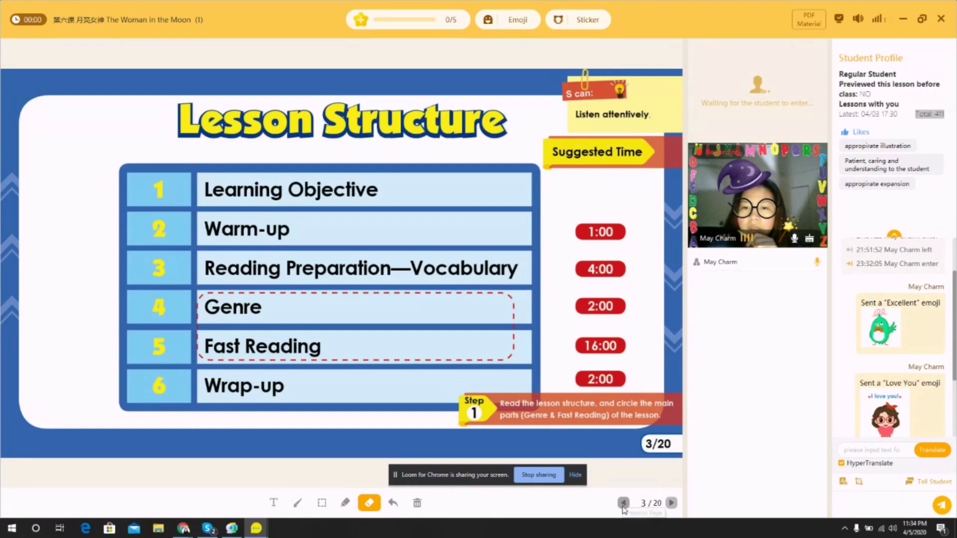
Page forward to slide 4, then back to slide 1/20, Are You Ready?
{"action": "left_click", "coordinate": [670, 503]}
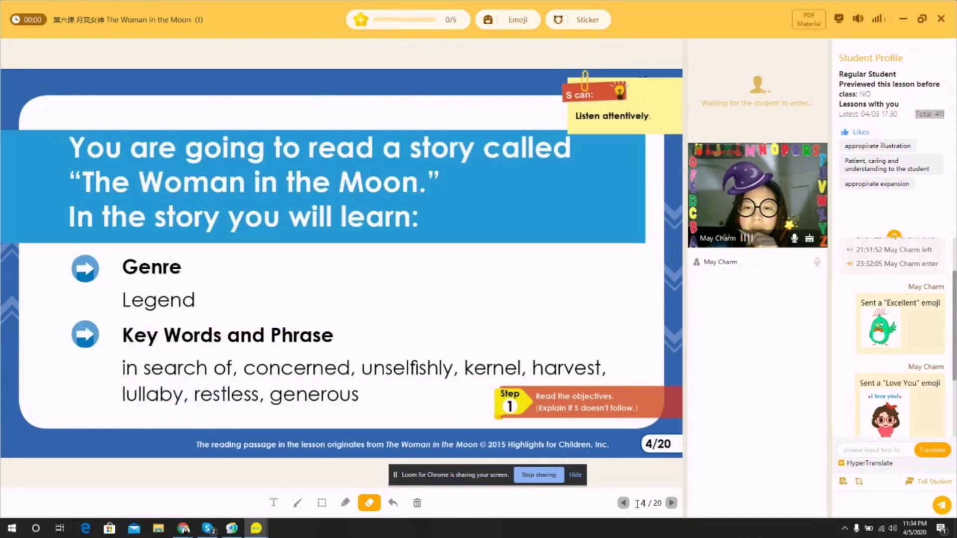
{"action": "left_click", "coordinate": [623, 503]}
{"action": "left_click", "coordinate": [623, 503]}
{"action": "left_click", "coordinate": [623, 503]}
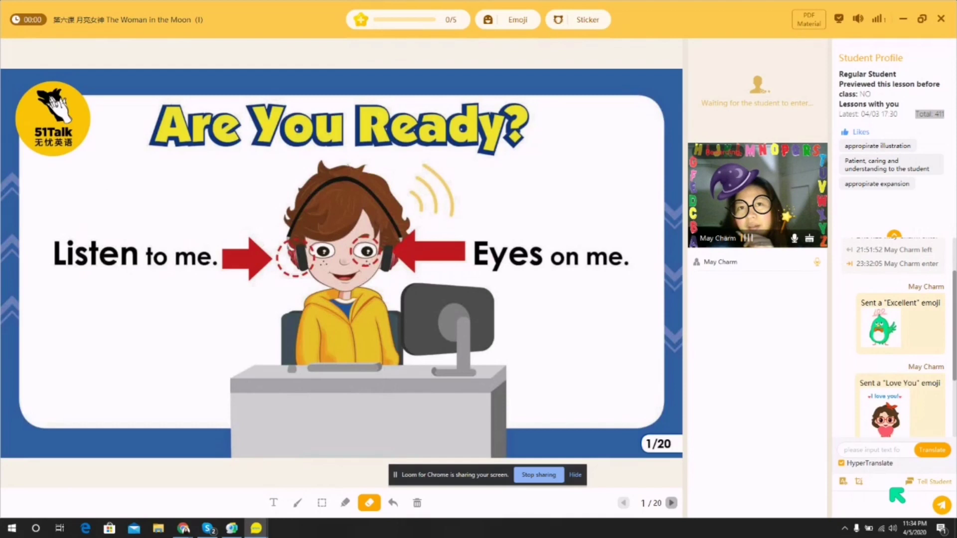
{"action": "left_click", "coordinate": [299, 505]}
{"action": "mouse_move", "coordinate": [246, 408]}
{"action": "left_mouse_down"}
{"action": "mouse_move", "coordinate": [232, 384]}
{"action": "mouse_move", "coordinate": [264, 343]}
{"action": "mouse_move", "coordinate": [249, 349]}
{"action": "left_mouse_up"}
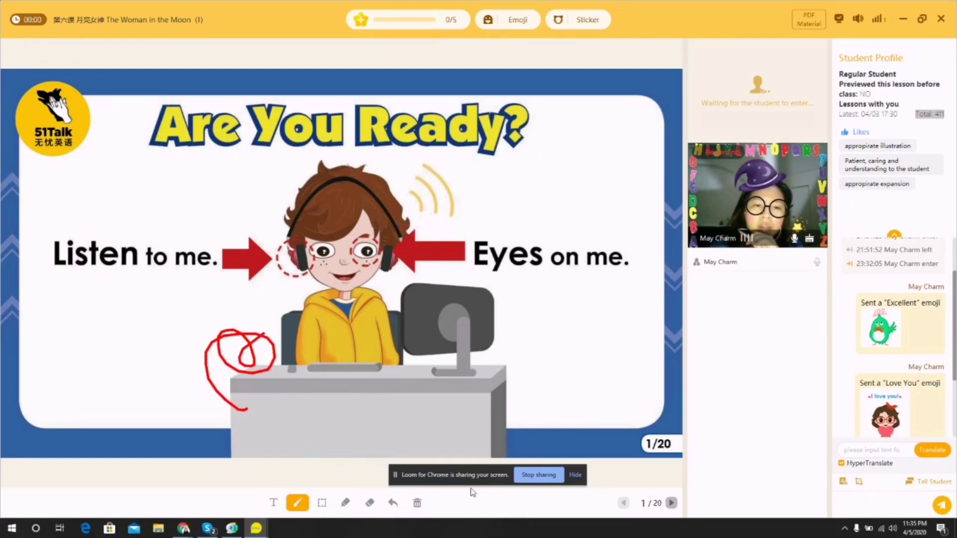
{"action": "left_click", "coordinate": [417, 504]}
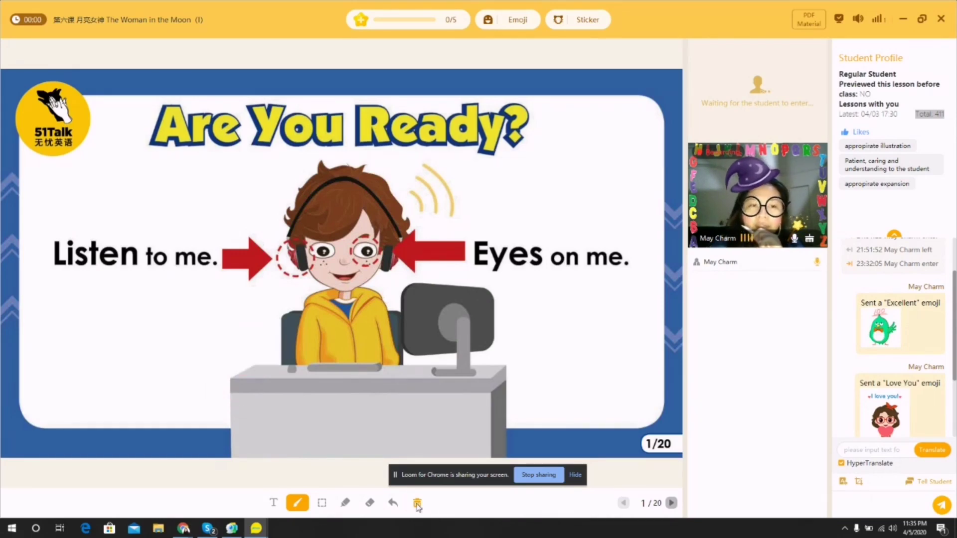
{"action": "left_click", "coordinate": [673, 503]}
{"action": "left_click", "coordinate": [673, 503]}
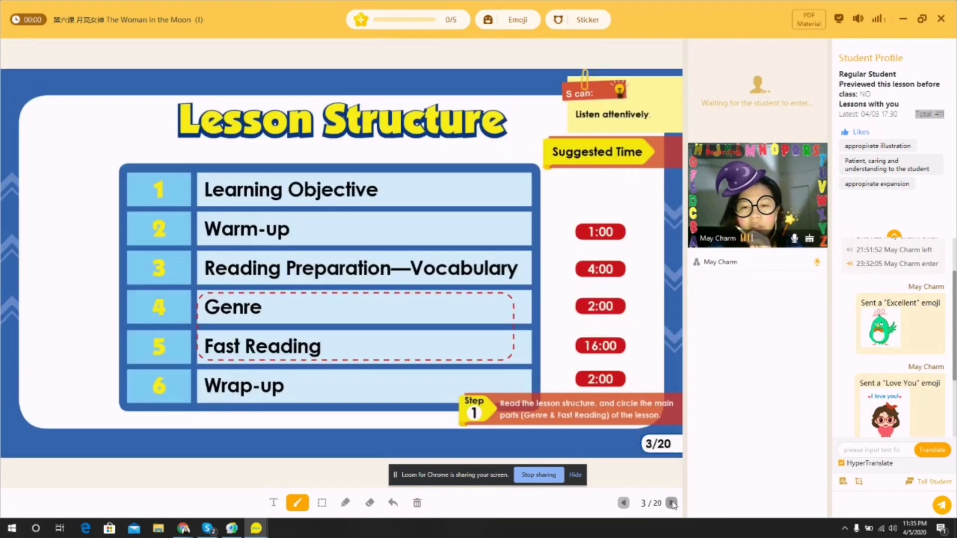
{"action": "left_click", "coordinate": [624, 503]}
{"action": "left_click", "coordinate": [624, 503]}
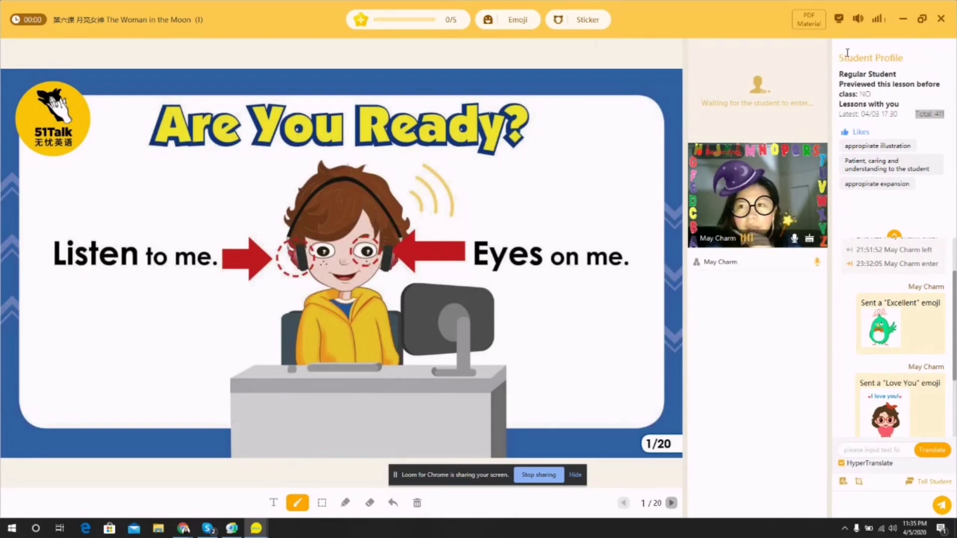
{"action": "left_click_drag", "start_coordinate": [840, 55], "coordinate": [867, 132]}
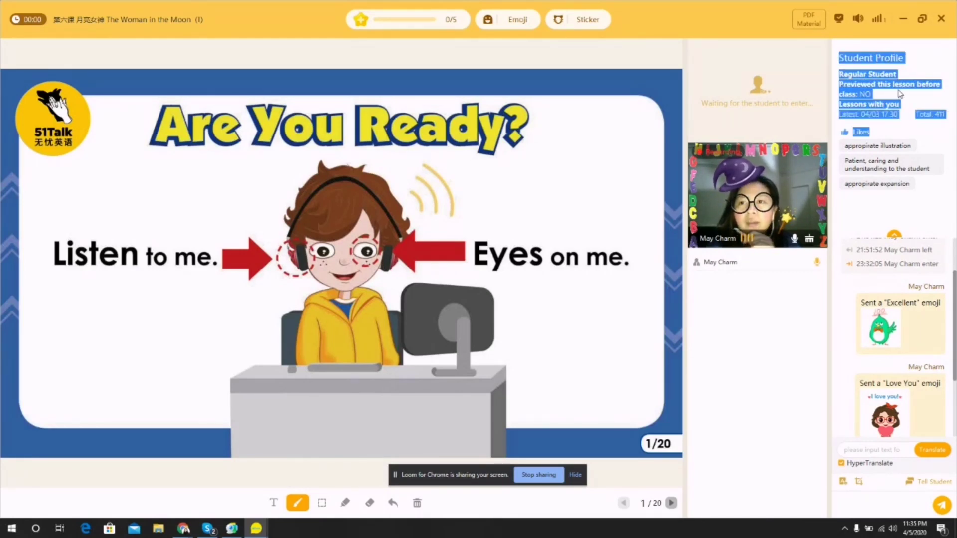
{"action": "left_click", "coordinate": [853, 77]}
{"action": "left_click_drag", "start_coordinate": [840, 77], "coordinate": [906, 99]}
{"action": "left_click", "coordinate": [901, 84]}
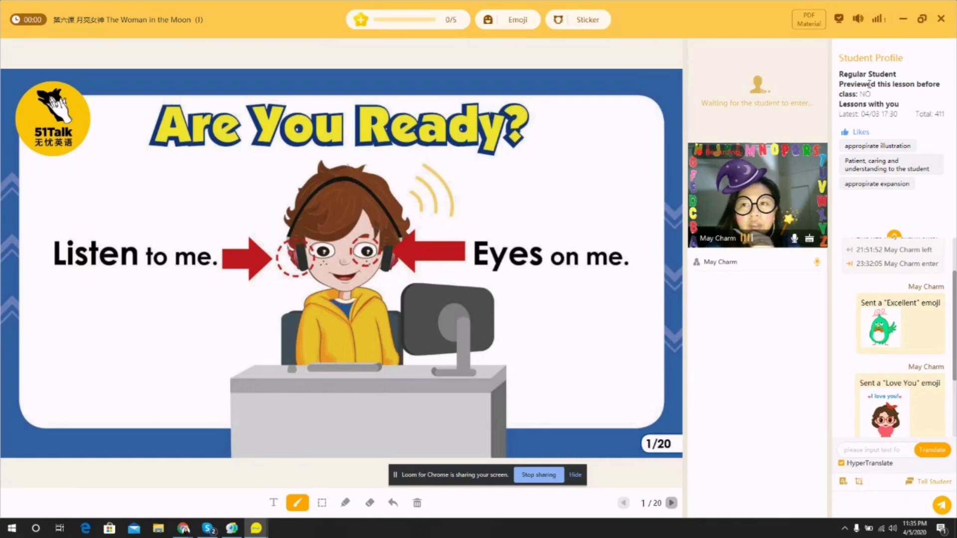
{"action": "left_click_drag", "start_coordinate": [841, 84], "coordinate": [939, 82]}
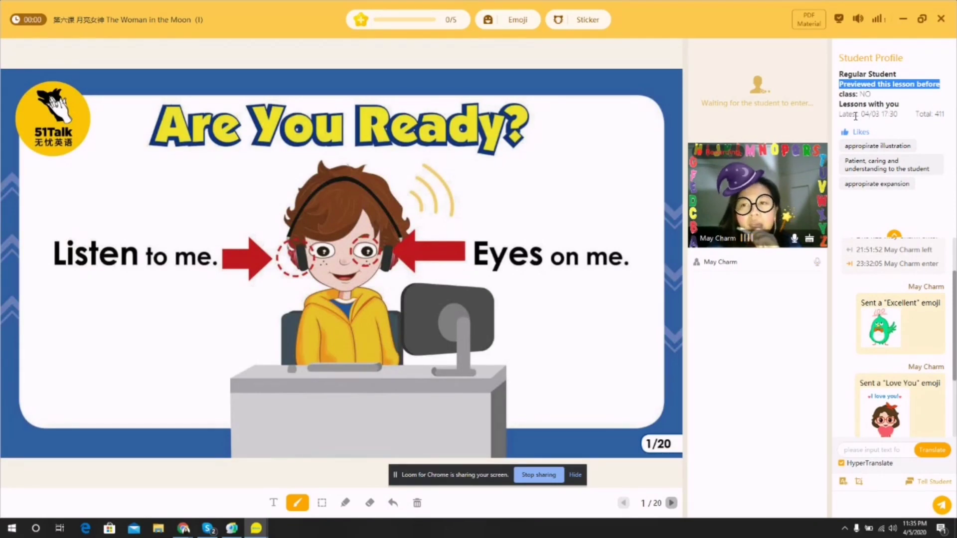
{"action": "left_click_drag", "start_coordinate": [841, 115], "coordinate": [897, 132]}
{"action": "left_click", "coordinate": [892, 128]}
{"action": "left_click_drag", "start_coordinate": [846, 115], "coordinate": [944, 116]}
{"action": "left_click", "coordinate": [928, 127]}
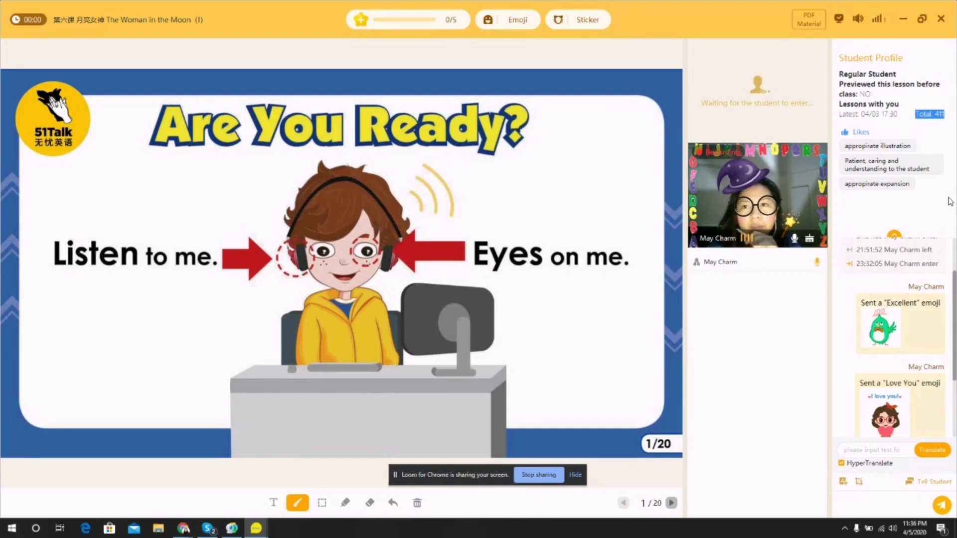
{"action": "left_click", "coordinate": [876, 153]}
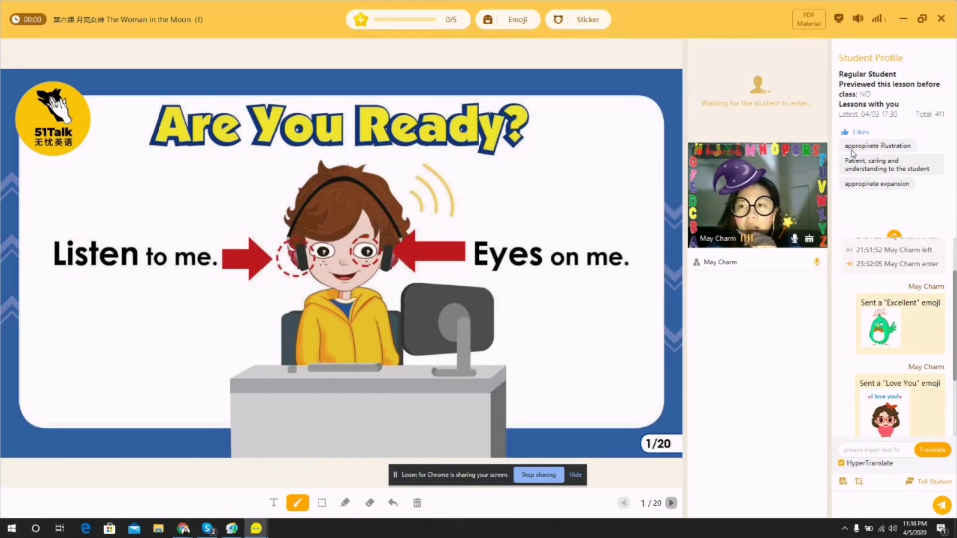
{"action": "left_click_drag", "start_coordinate": [844, 146], "coordinate": [911, 156]}
{"action": "left_click_drag", "start_coordinate": [844, 163], "coordinate": [903, 169]}
{"action": "left_click", "coordinate": [868, 170]}
{"action": "left_click_drag", "start_coordinate": [845, 174], "coordinate": [901, 195]}
{"action": "left_click", "coordinate": [901, 195]}
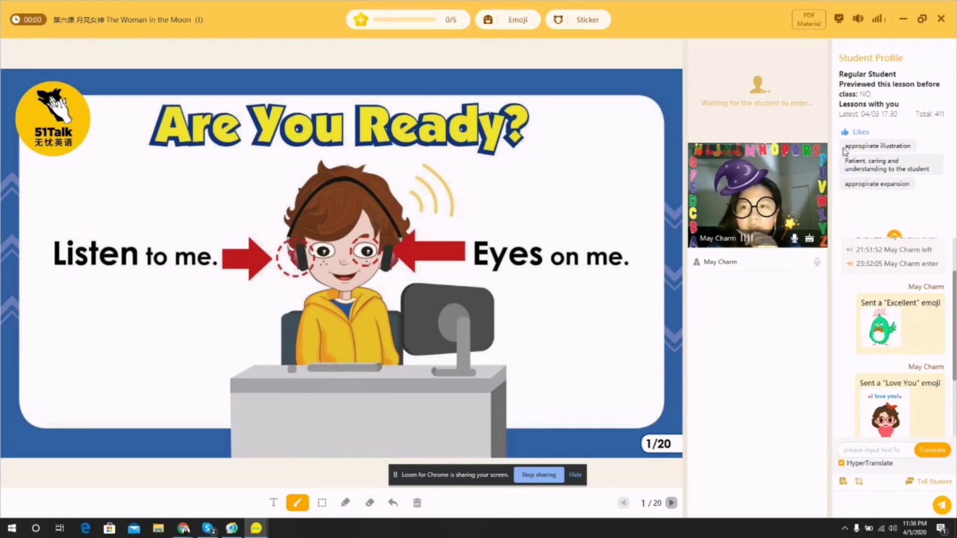
{"action": "left_click_drag", "start_coordinate": [845, 146], "coordinate": [904, 164]}
{"action": "left_click", "coordinate": [903, 163]}
{"action": "left_click_drag", "start_coordinate": [844, 164], "coordinate": [909, 165]}
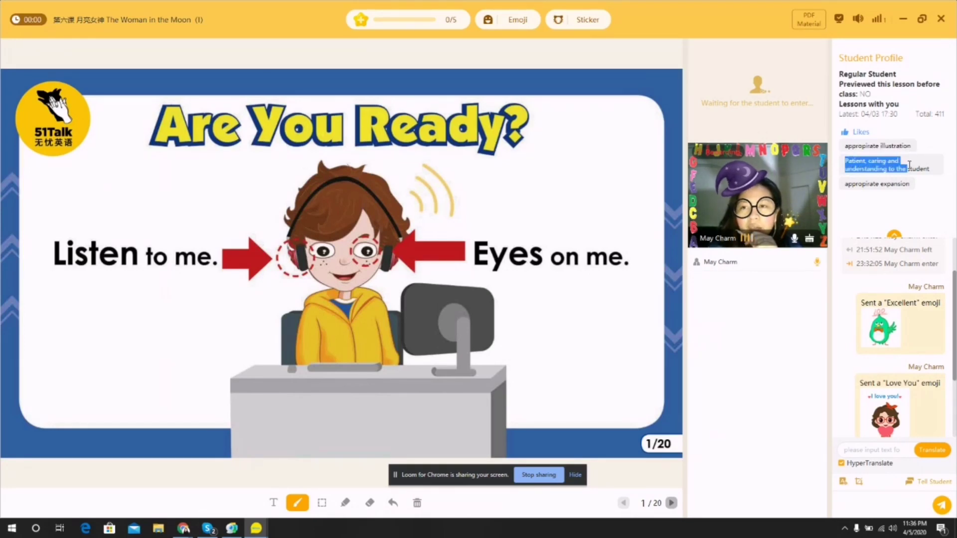
{"action": "left_click", "coordinate": [890, 182]}
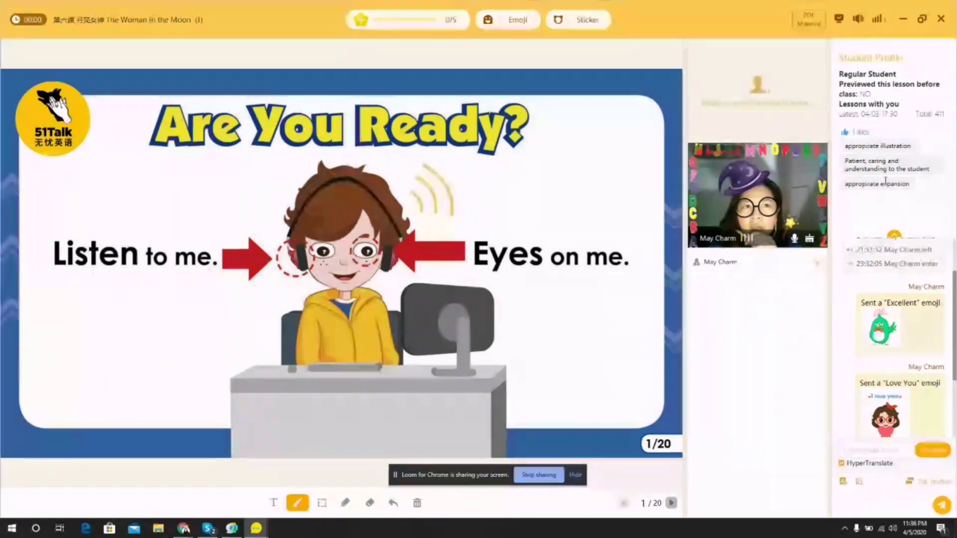
{"action": "left_click_drag", "start_coordinate": [844, 184], "coordinate": [922, 187]}
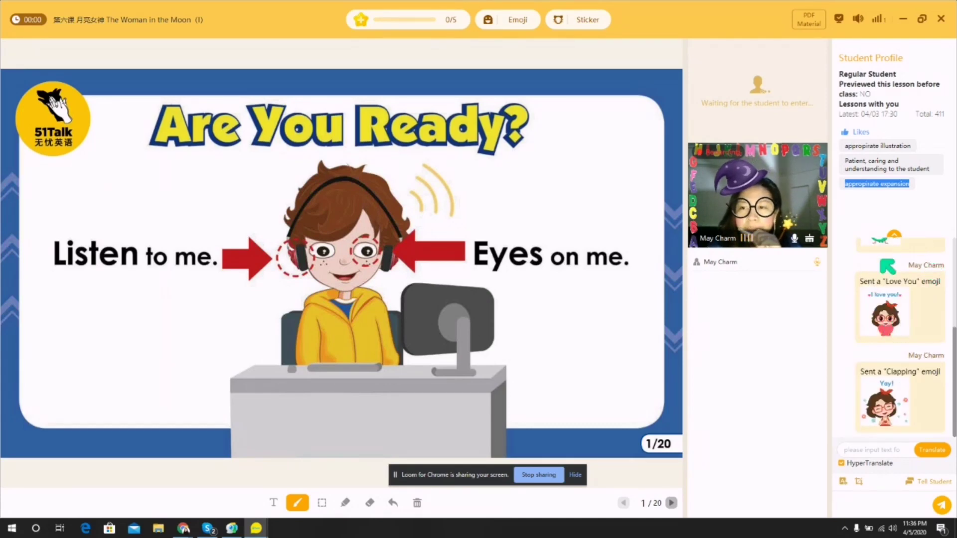
Translate 'Good morning' in the chat translate box, getting the Chinese 早安，早上好
{"action": "left_click", "coordinate": [866, 504]}
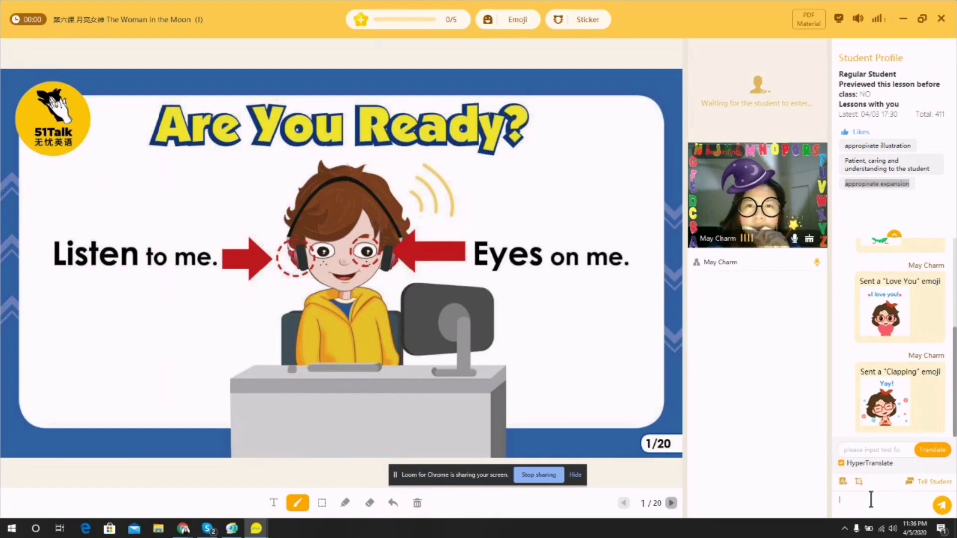
{"action": "left_click", "coordinate": [856, 452]}
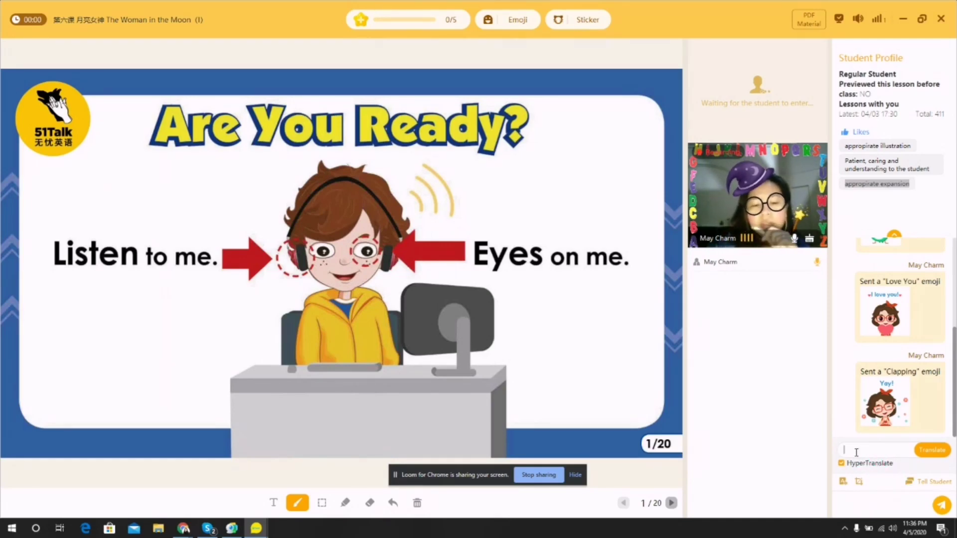
{"action": "type", "text": "Good morning"}
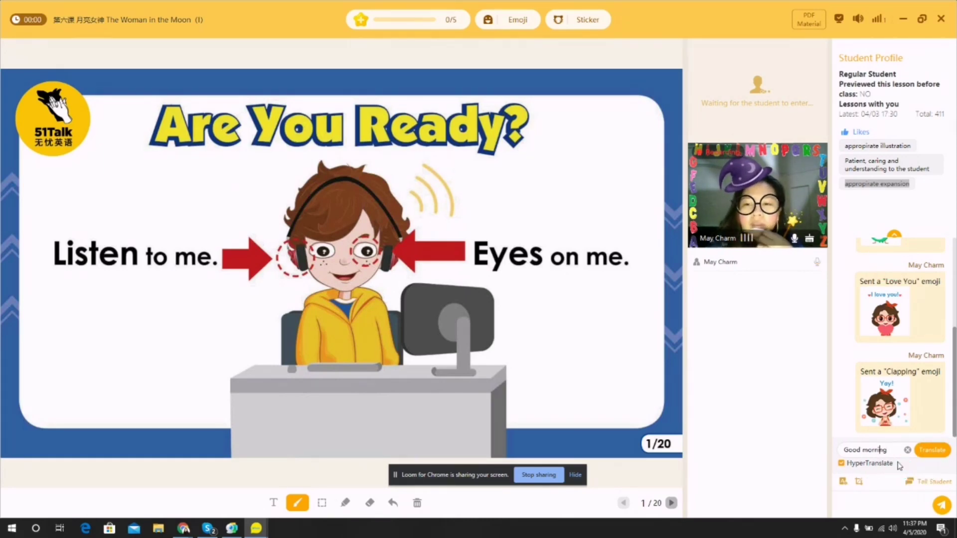
{"action": "left_click", "coordinate": [892, 448]}
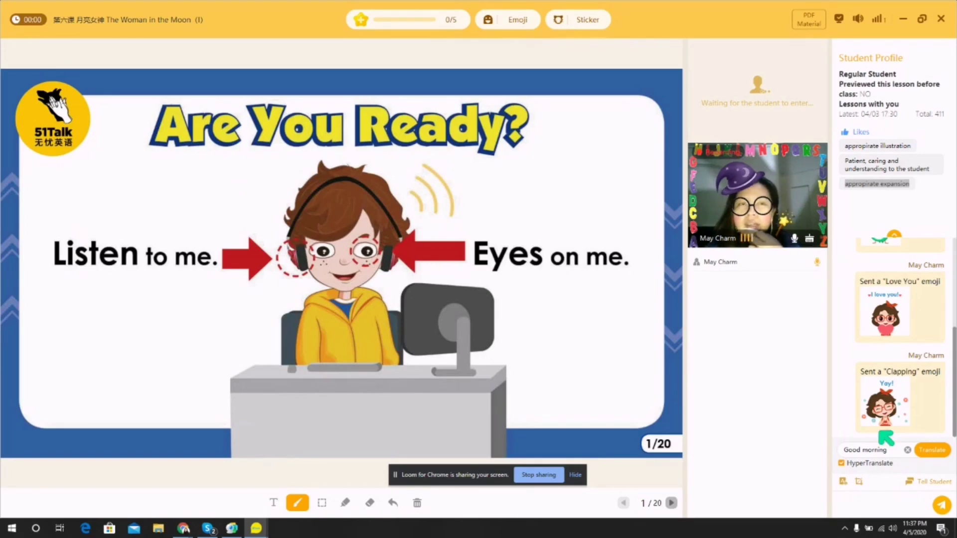
{"action": "left_click", "coordinate": [930, 452]}
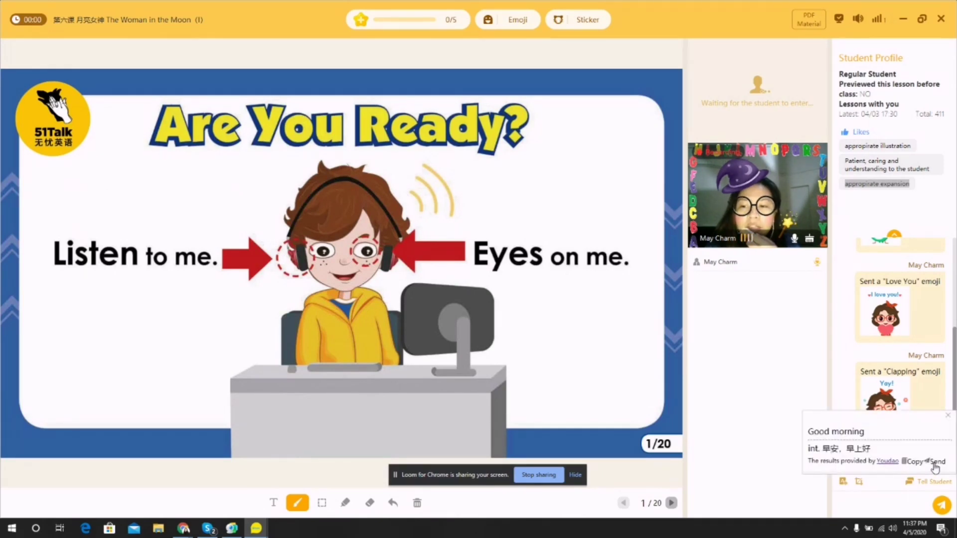
Close the translation popup, clear 'Good morning', and hide the translate input bar
{"action": "left_click", "coordinate": [947, 416]}
{"action": "left_click", "coordinate": [907, 450]}
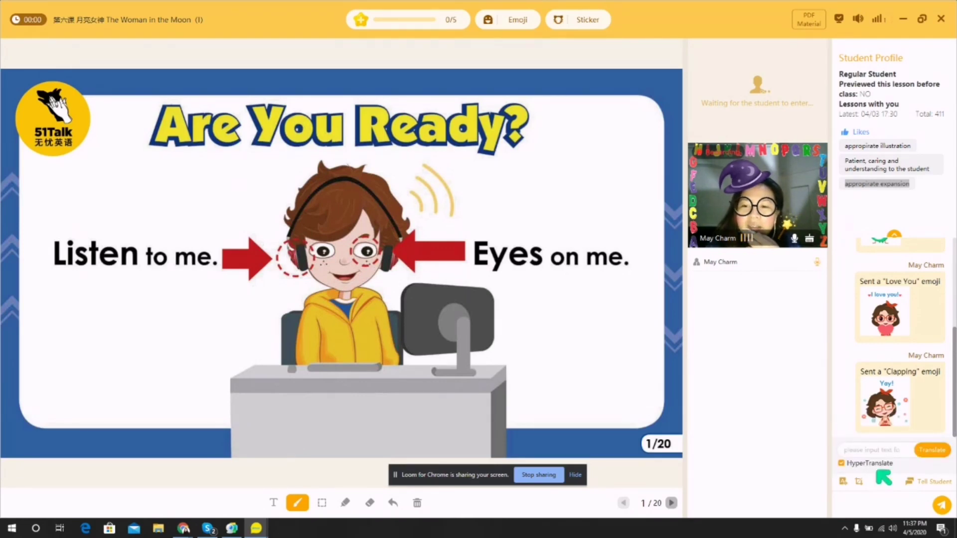
{"action": "left_click", "coordinate": [843, 481]}
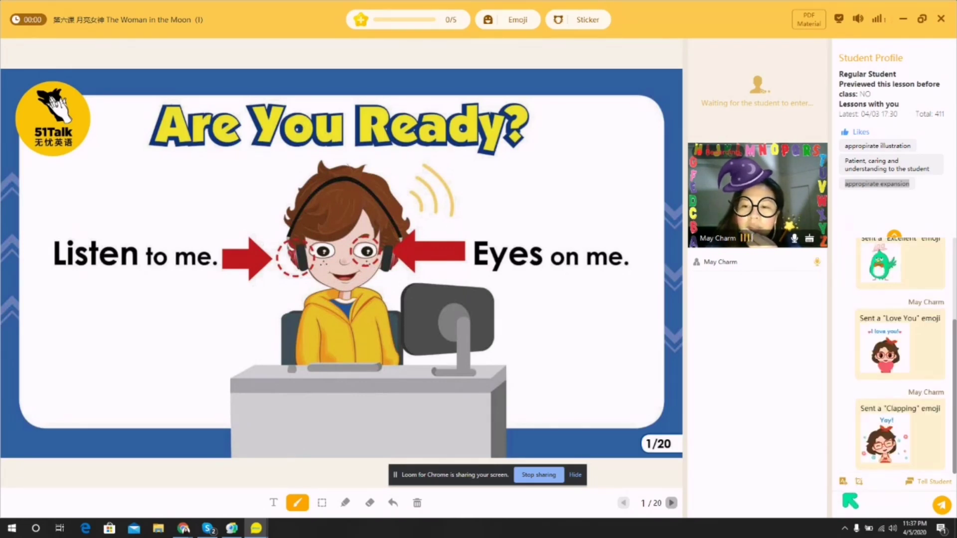
{"action": "left_click", "coordinate": [842, 482]}
{"action": "left_click", "coordinate": [842, 482]}
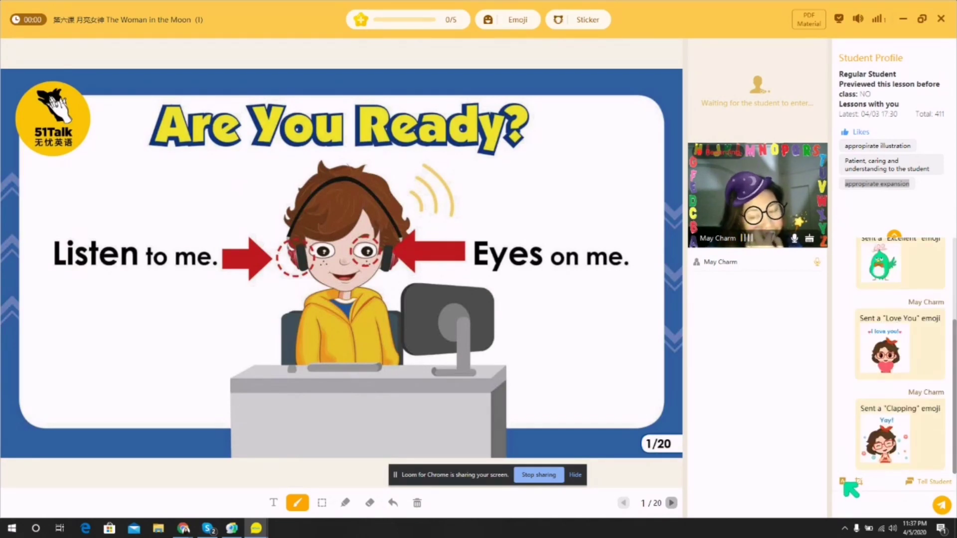
{"action": "left_click", "coordinate": [843, 481]}
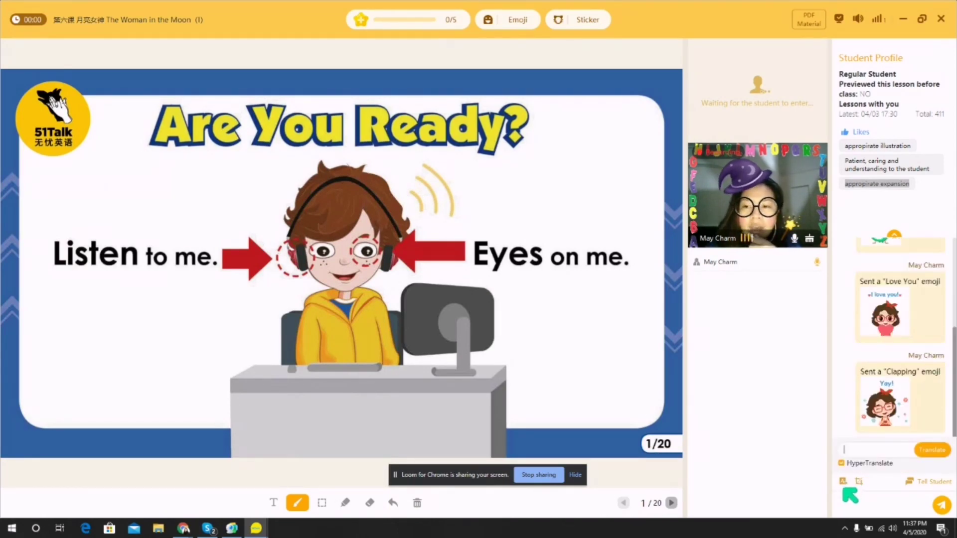
{"action": "left_click", "coordinate": [842, 482]}
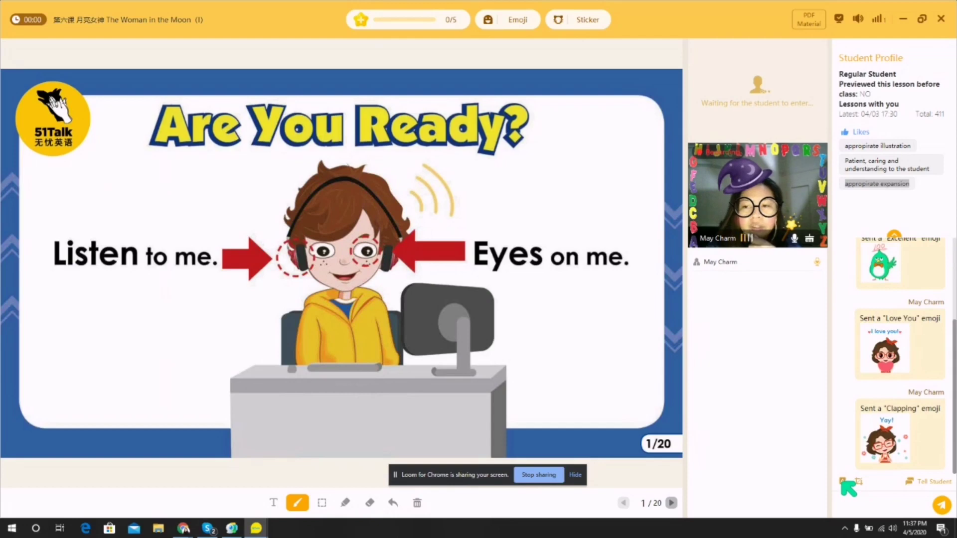
{"action": "left_click", "coordinate": [843, 481]}
{"action": "left_click", "coordinate": [882, 452]}
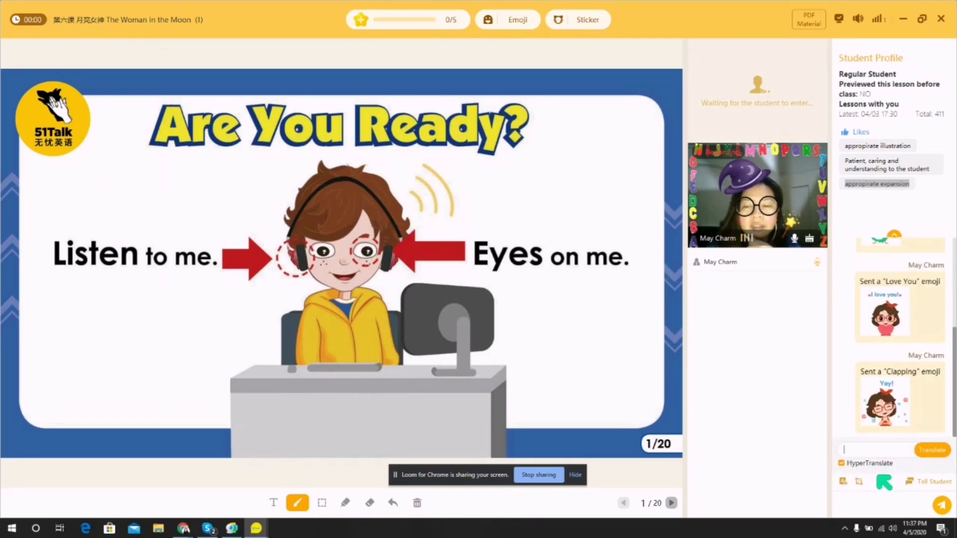
{"action": "left_click", "coordinate": [842, 480]}
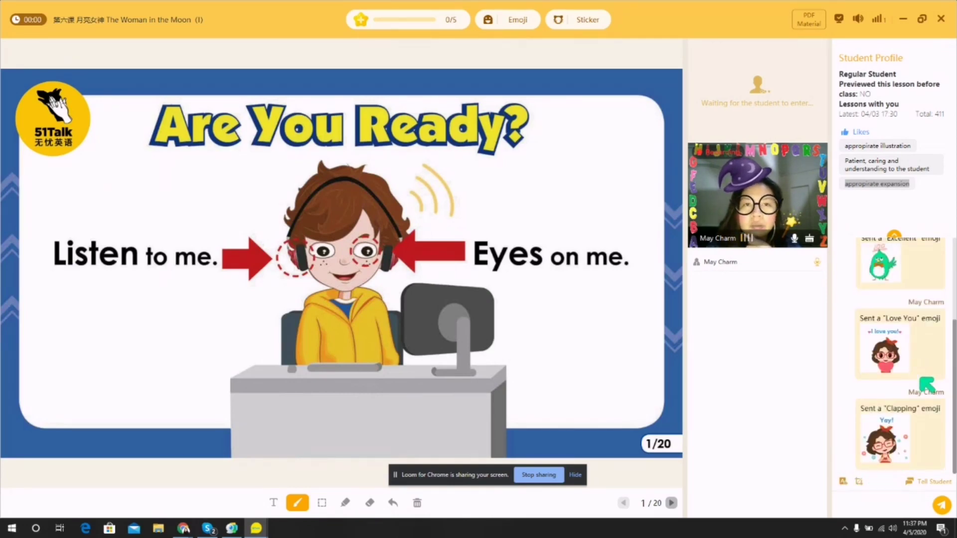
Capture a screenshot of the slide's boy-at-computer illustration with the screenshot tool
{"action": "left_click", "coordinate": [858, 481]}
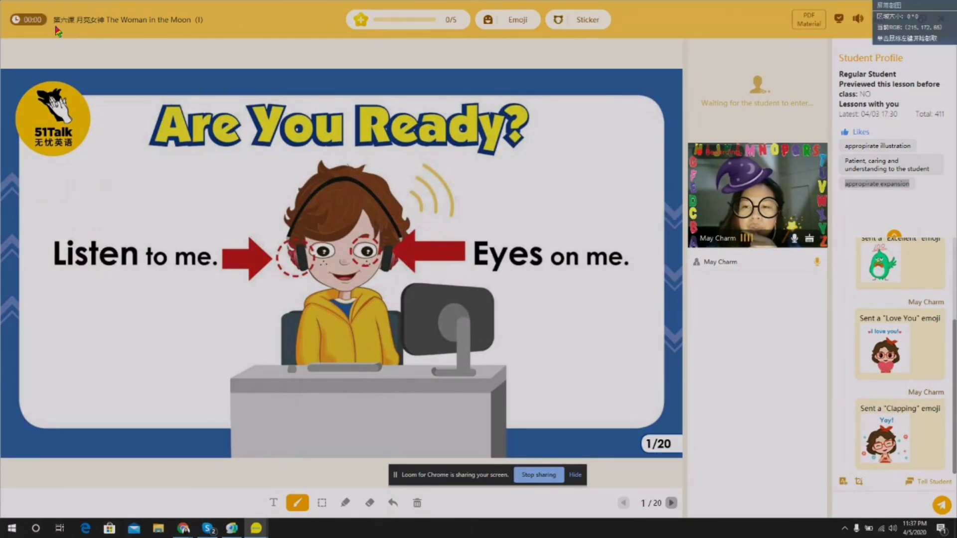
{"action": "left_click_drag", "start_coordinate": [9, 4], "coordinate": [871, 405]}
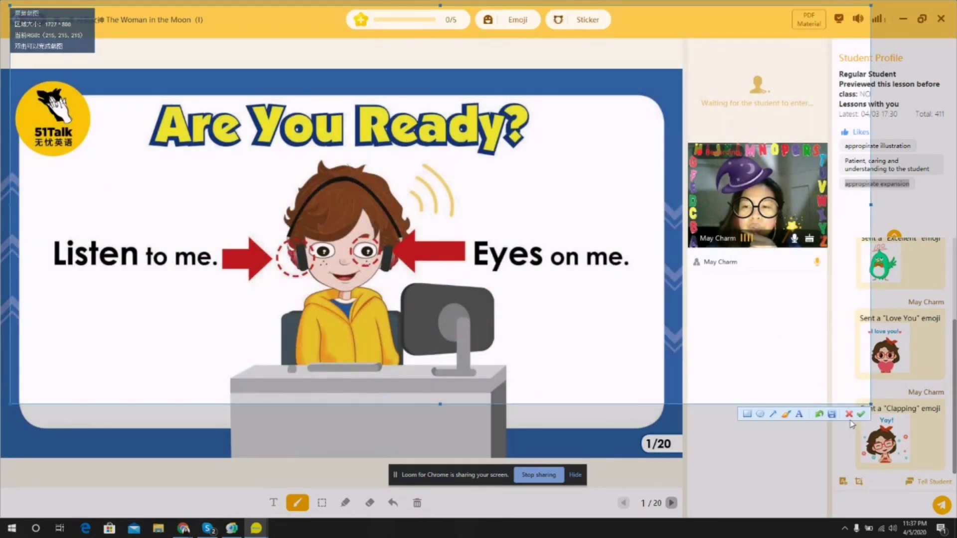
{"action": "left_click", "coordinate": [850, 414]}
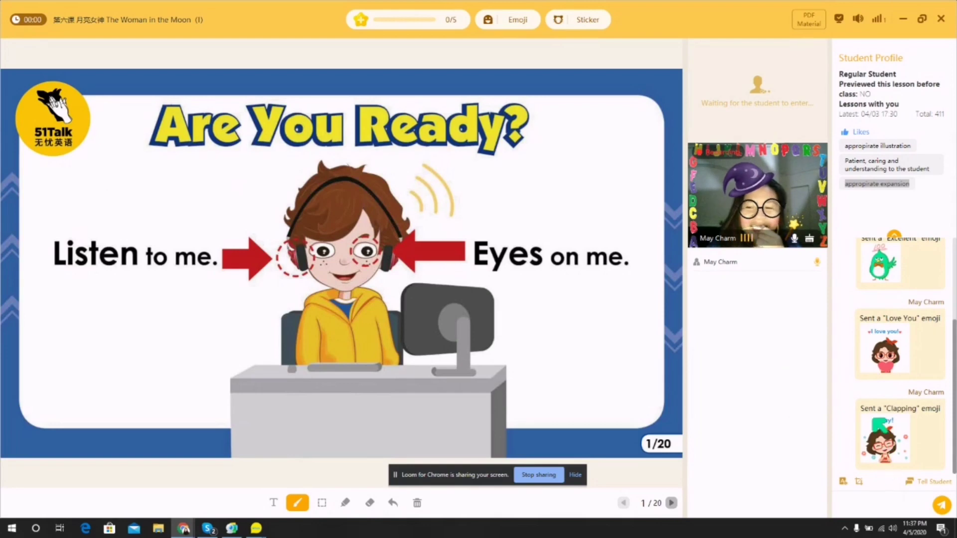
{"action": "left_click", "coordinate": [858, 481]}
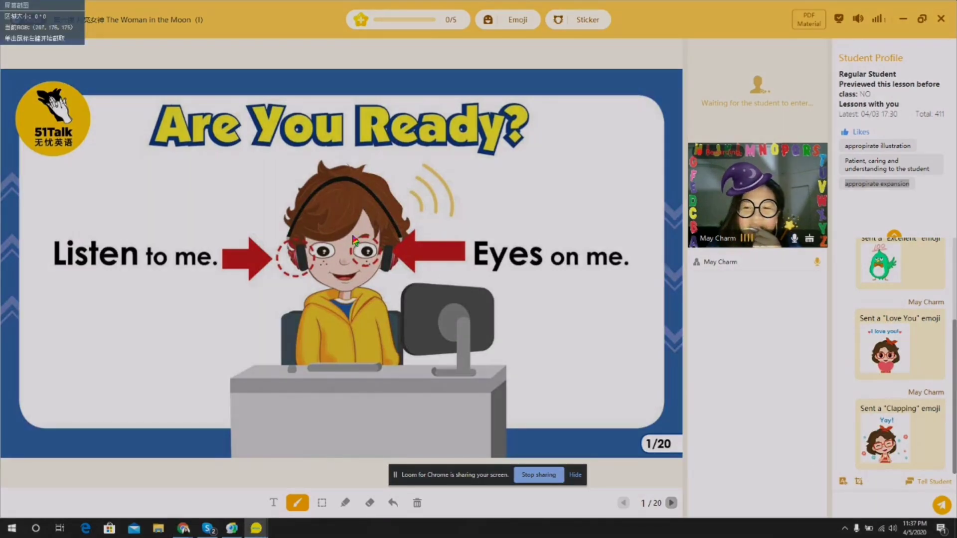
{"action": "left_click_drag", "start_coordinate": [229, 168], "coordinate": [531, 422]}
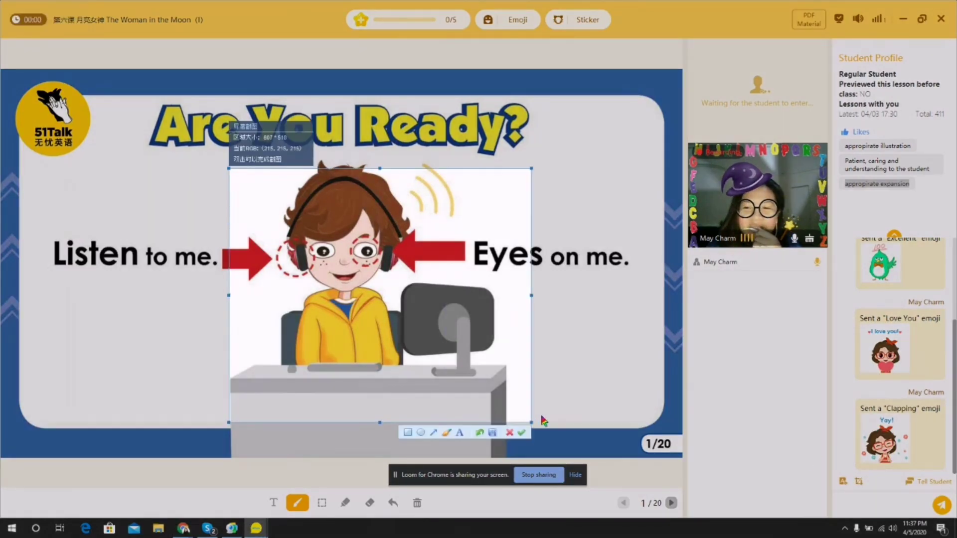
{"action": "left_click", "coordinate": [522, 432]}
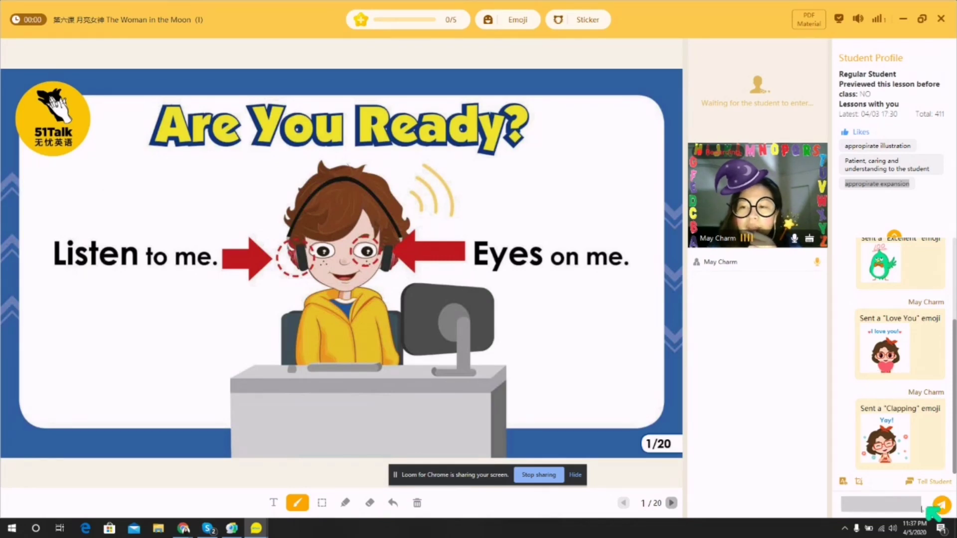
Type 'oh' in the chat box, restore the translate bar, then bring up Chrome's Google Translate tab
{"action": "left_click", "coordinate": [895, 499]}
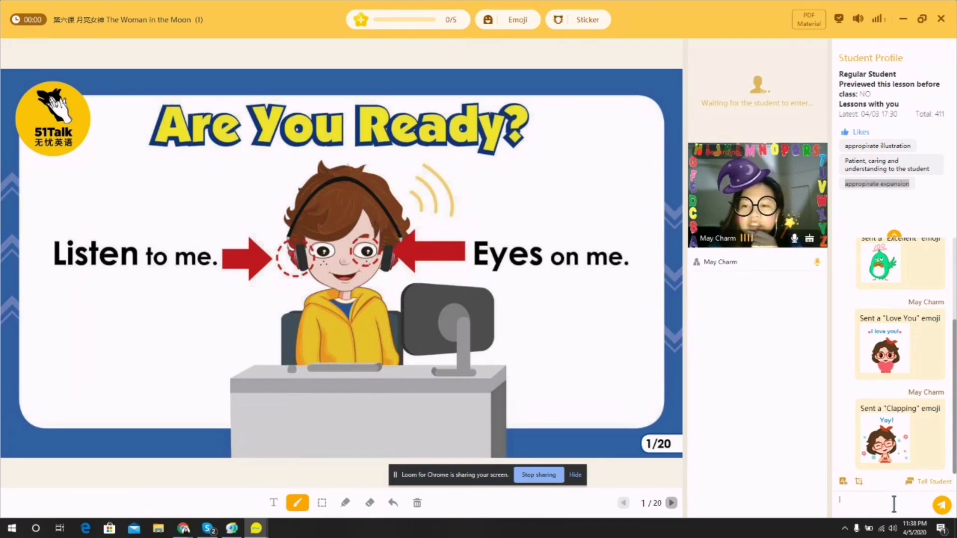
{"action": "type", "text": "oh"}
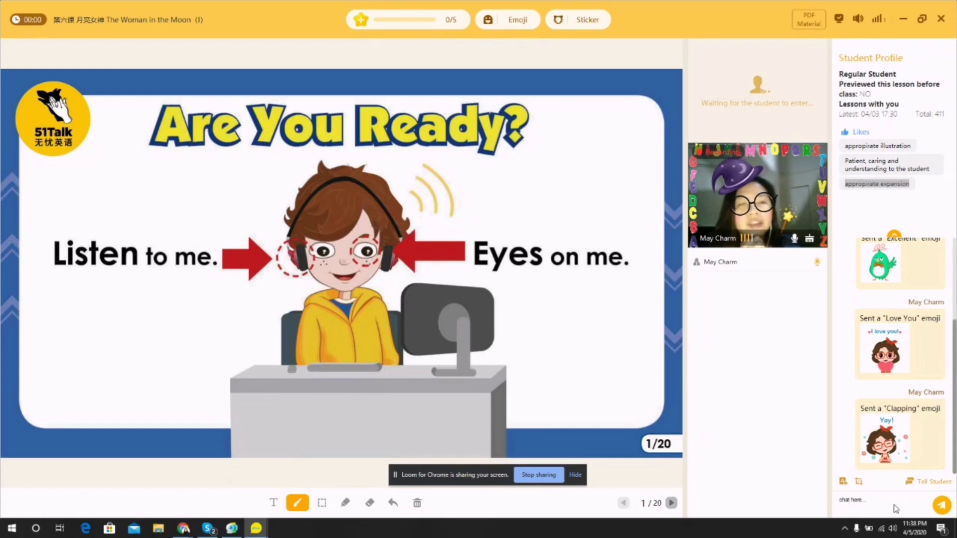
{"action": "type", "text": "oh"}
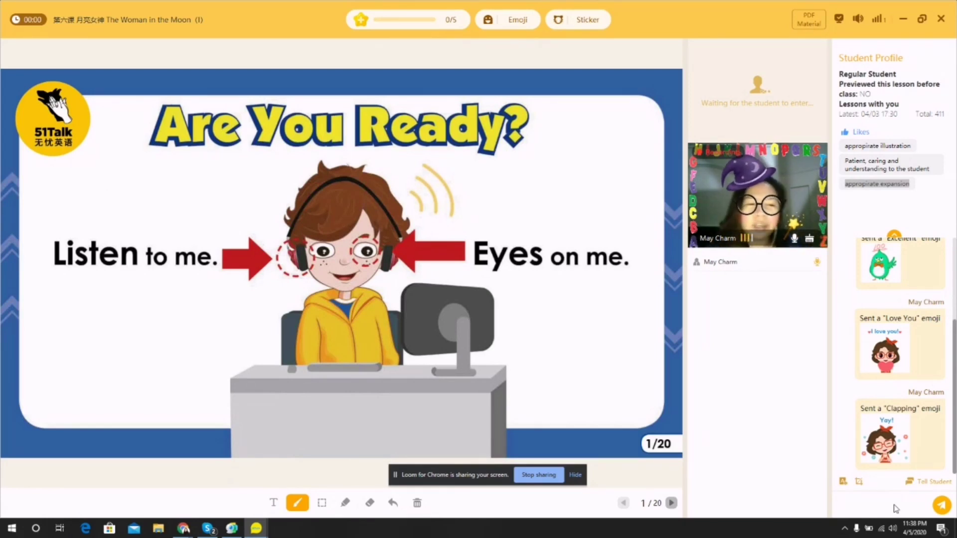
{"action": "left_click", "coordinate": [843, 482]}
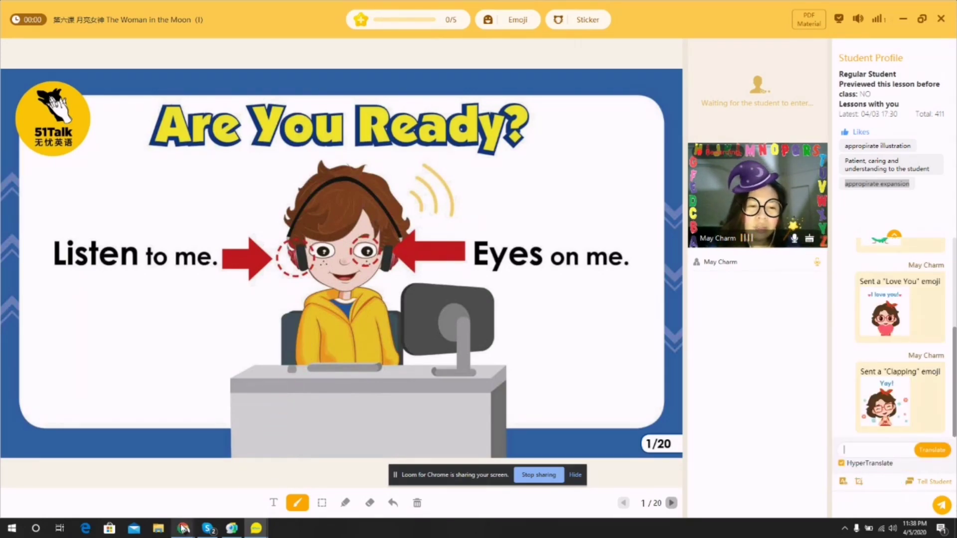
{"action": "mouse_move", "coordinate": [183, 528]}
{"action": "left_click", "coordinate": [149, 478]}
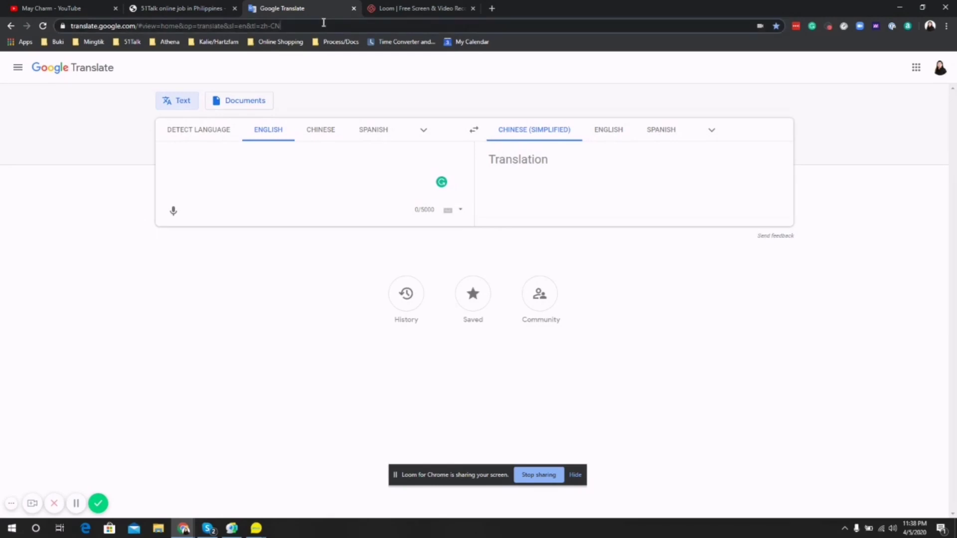
Enter 'Good morning! How are you?' in Google Translate's English box with corrected punctuation and capitals
{"action": "left_click", "coordinate": [323, 25]}
{"action": "left_click", "coordinate": [330, 180]}
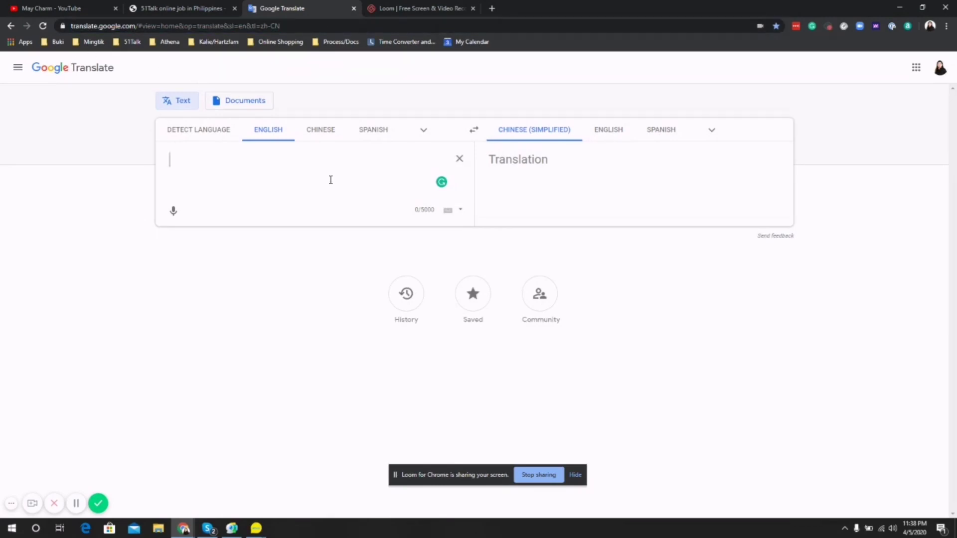
{"action": "type", "text": "Good morning how ar"}
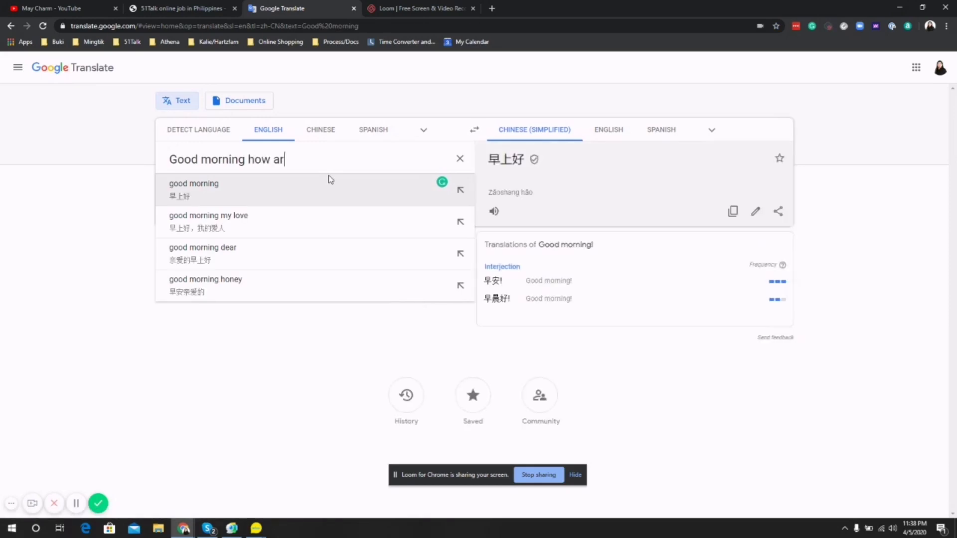
{"action": "type", "text": "e you?"}
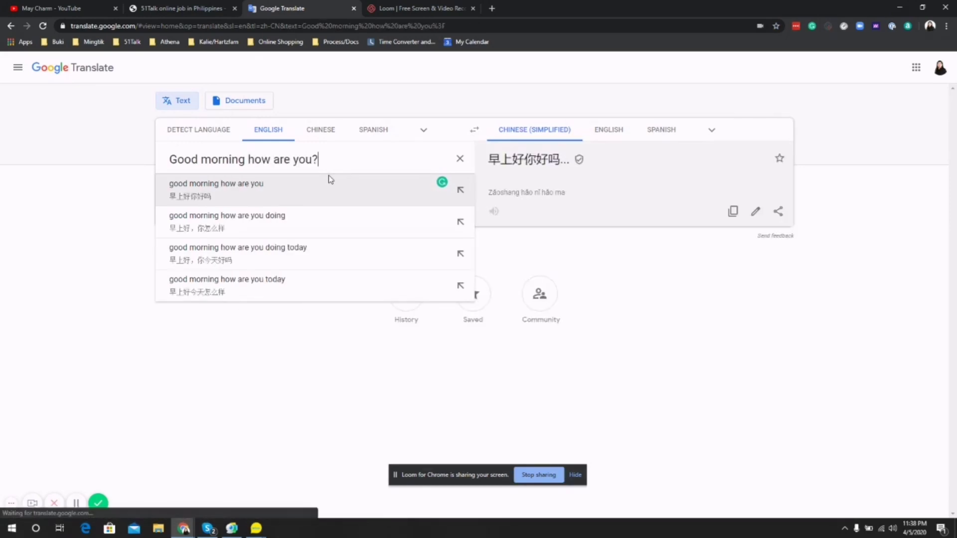
{"action": "left_click", "coordinate": [248, 160]}
{"action": "type", "text": "!"}
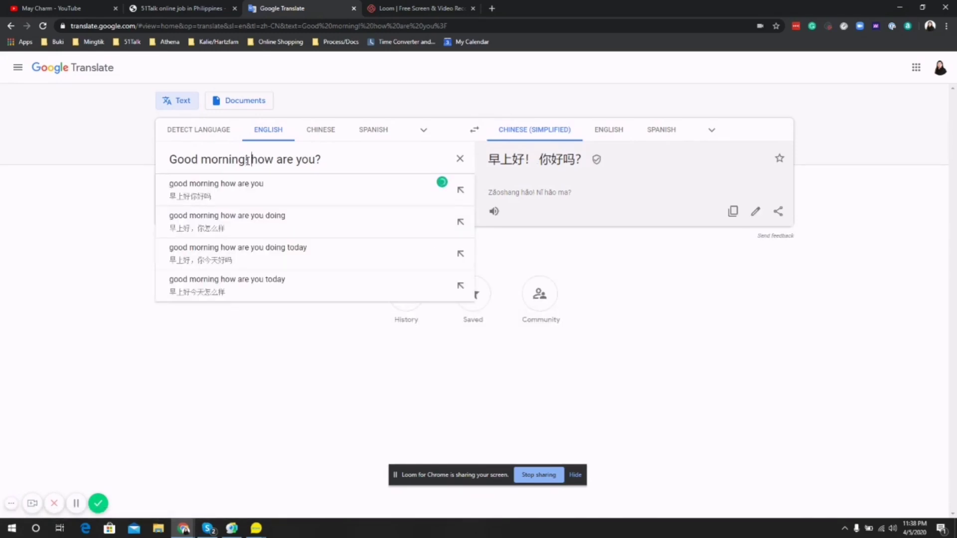
{"action": "key", "text": "Delete"}
{"action": "type", "text": "H"}
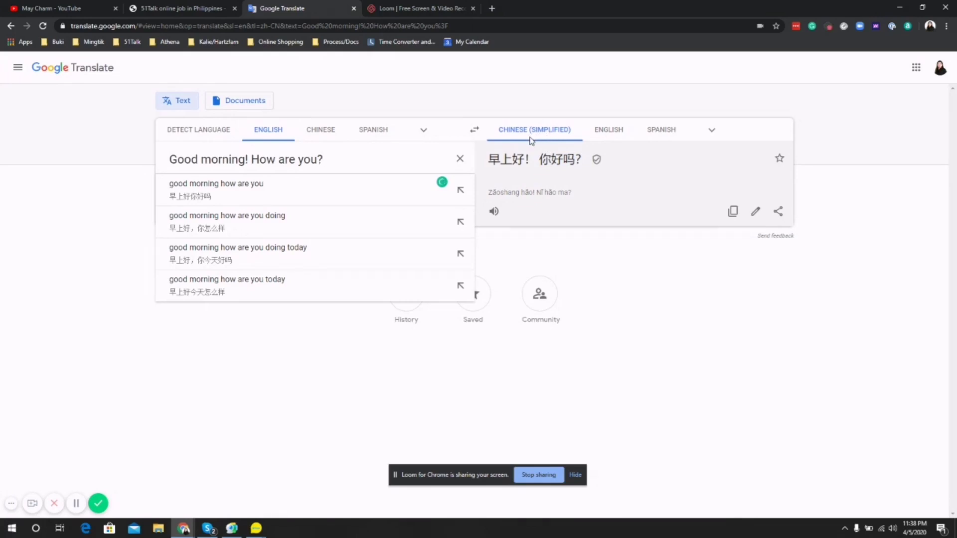
{"action": "left_click", "coordinate": [642, 160]}
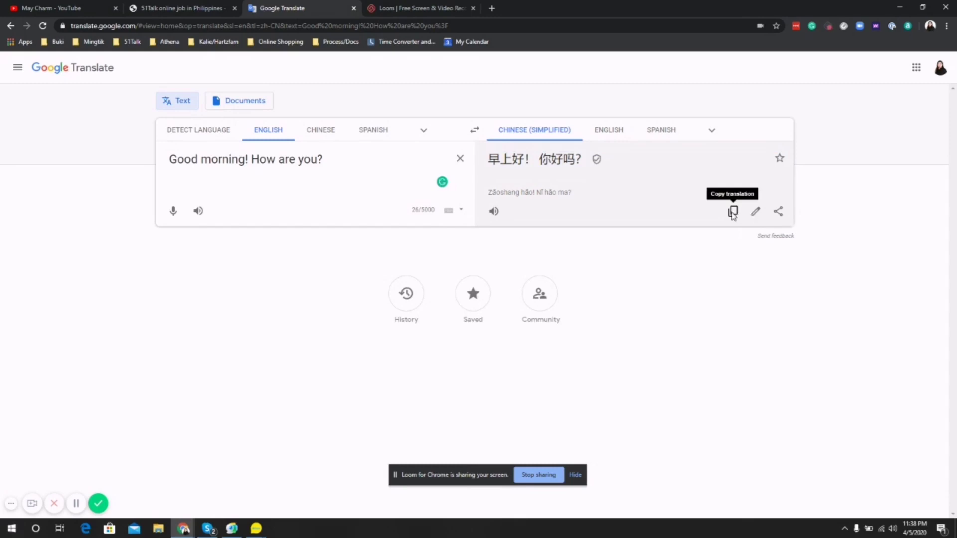
Copy the Chinese translation and return to the 51Talk classroom's chat message box
{"action": "left_click", "coordinate": [733, 214]}
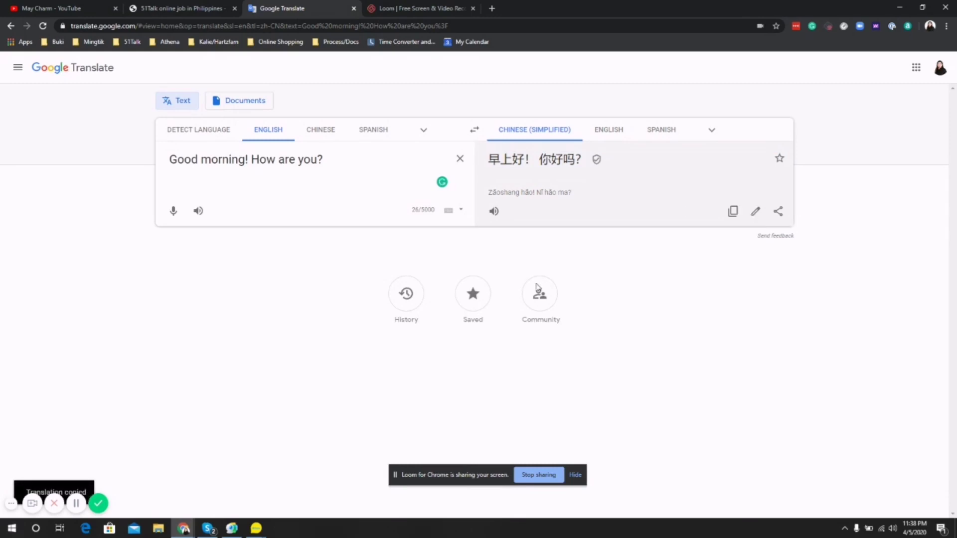
{"action": "left_click", "coordinate": [256, 529]}
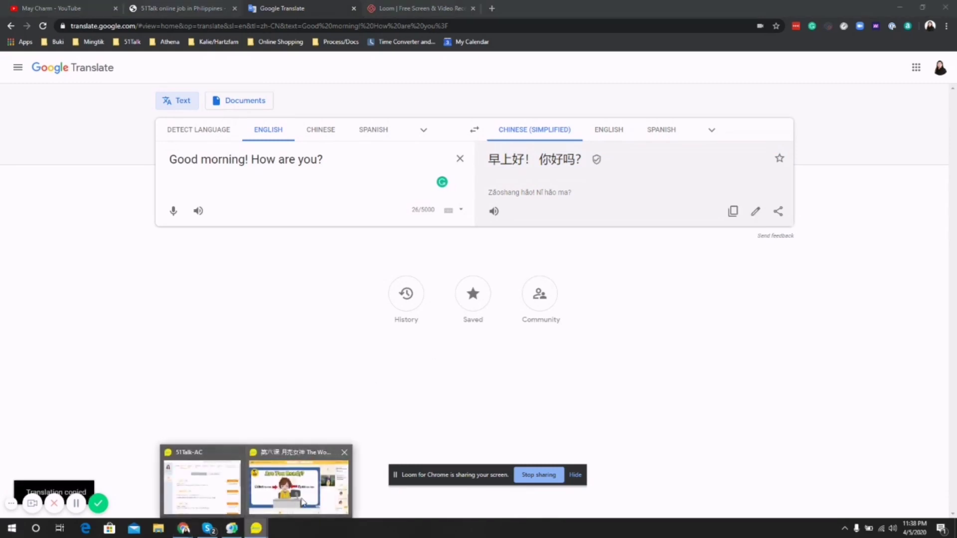
{"action": "left_click", "coordinate": [299, 493]}
{"action": "left_click", "coordinate": [890, 503]}
{"action": "key", "text": "ctrl+v"}
{"action": "left_click_drag", "start_coordinate": [913, 500], "coordinate": [798, 495]}
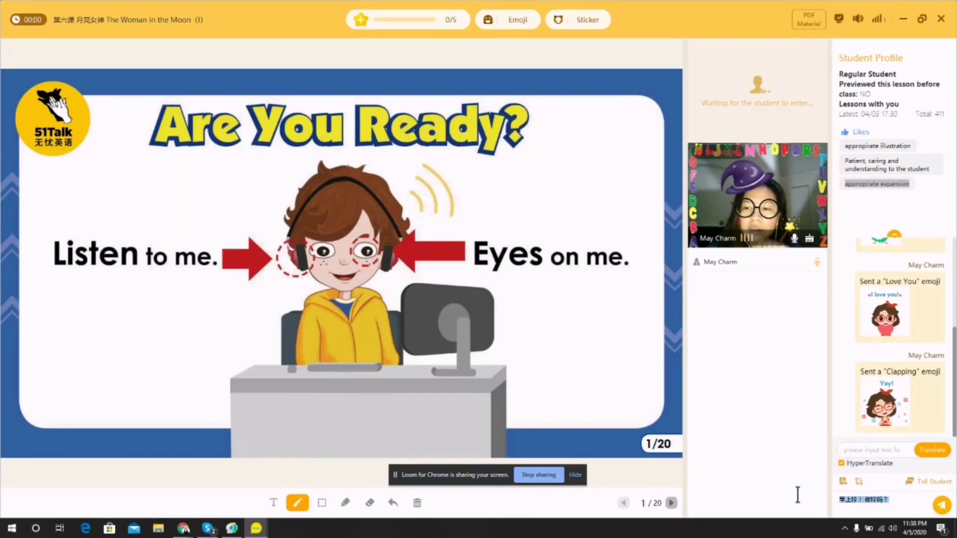
{"action": "key", "text": "BackSpace"}
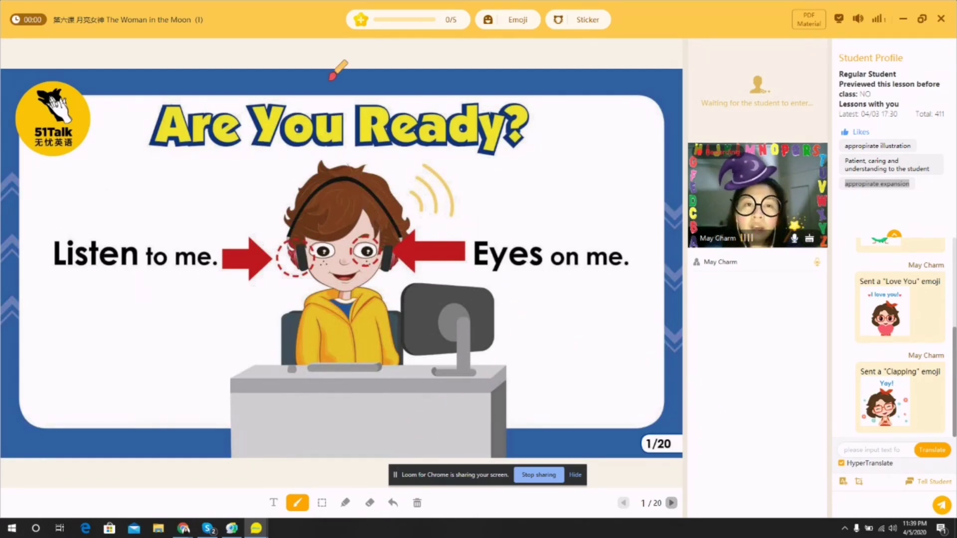
{"action": "left_click", "coordinate": [362, 20]}
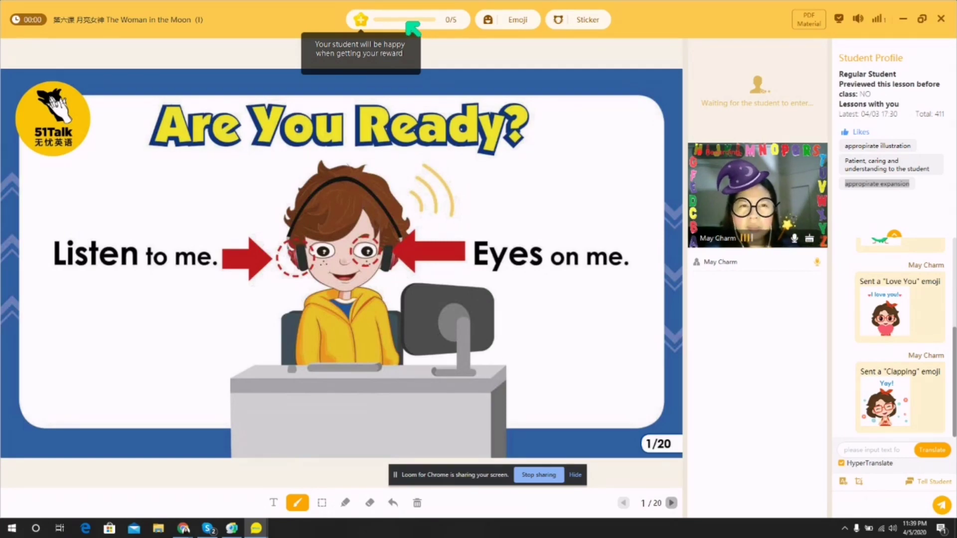
Put the apple sticker on the teacher's video and drag a copy over the student area
{"action": "left_click", "coordinate": [519, 23]}
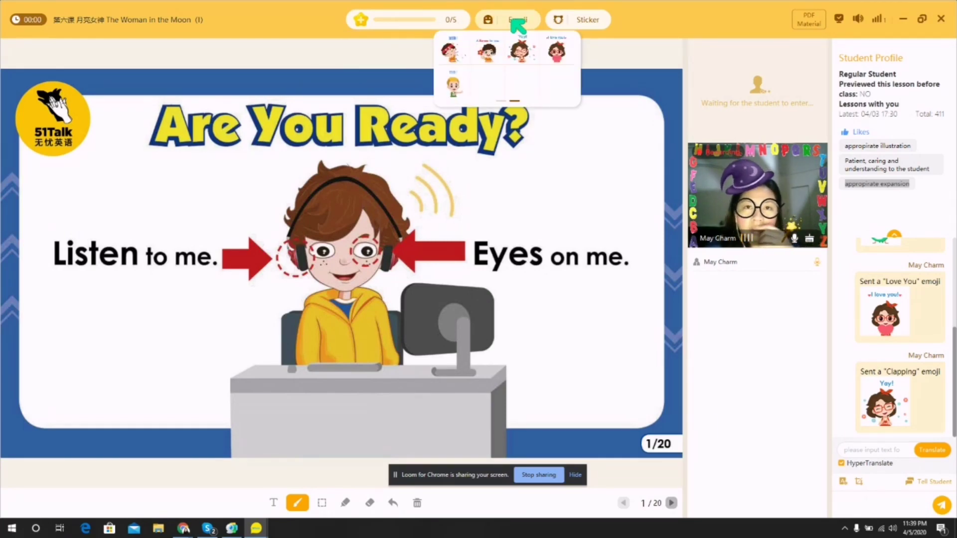
{"action": "left_click", "coordinate": [581, 23]}
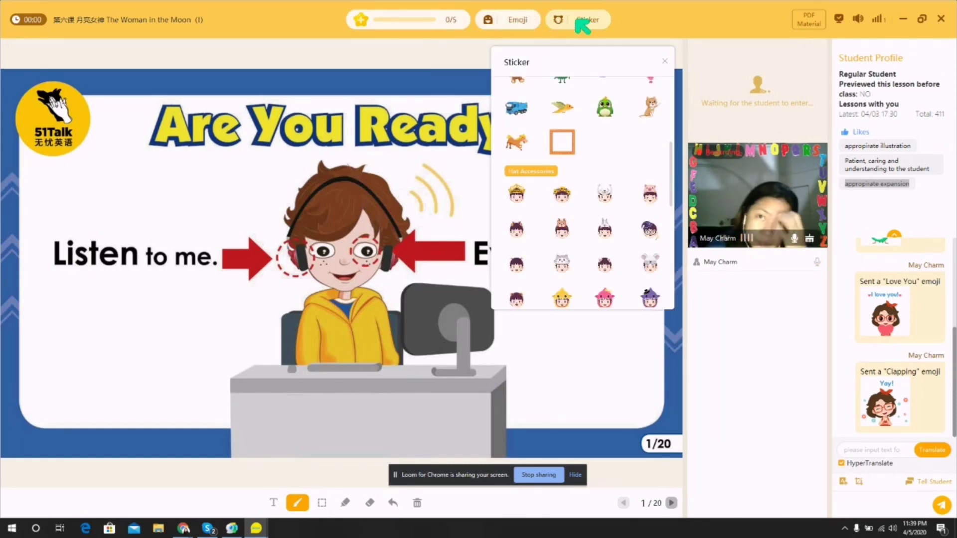
{"action": "scroll", "coordinate": [605, 224], "scroll_direction": "down", "scroll_amount": 5}
{"action": "scroll", "coordinate": [606, 264], "scroll_direction": "down", "scroll_amount": 2}
{"action": "scroll", "coordinate": [607, 249], "scroll_direction": "up", "scroll_amount": 1}
{"action": "left_click", "coordinate": [650, 159]}
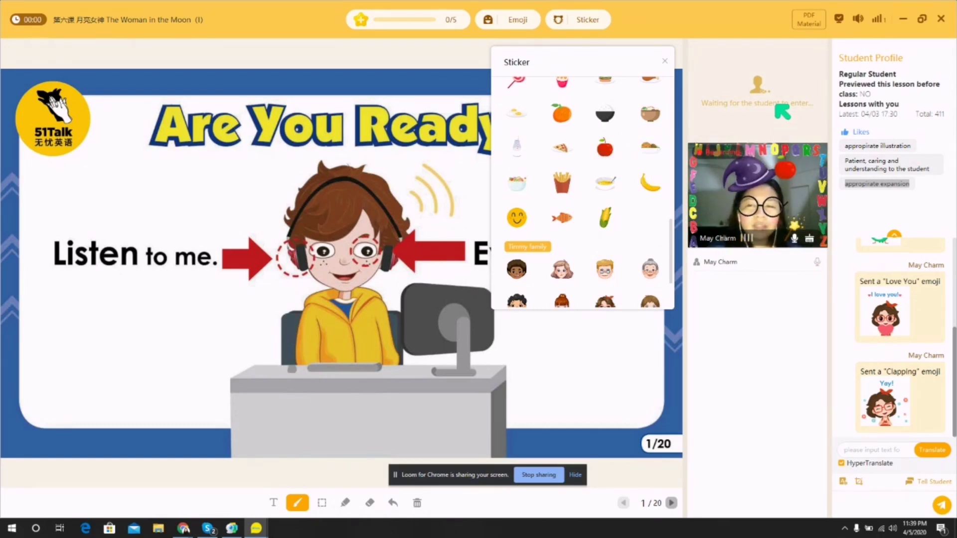
{"action": "left_click_drag", "start_coordinate": [615, 149], "coordinate": [786, 76]}
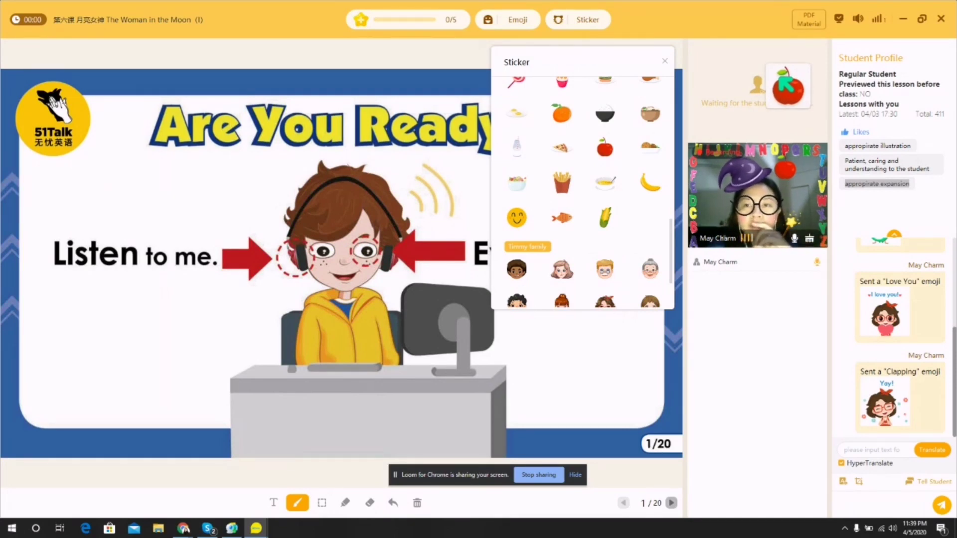
{"action": "left_click_drag", "start_coordinate": [786, 76], "coordinate": [785, 78]}
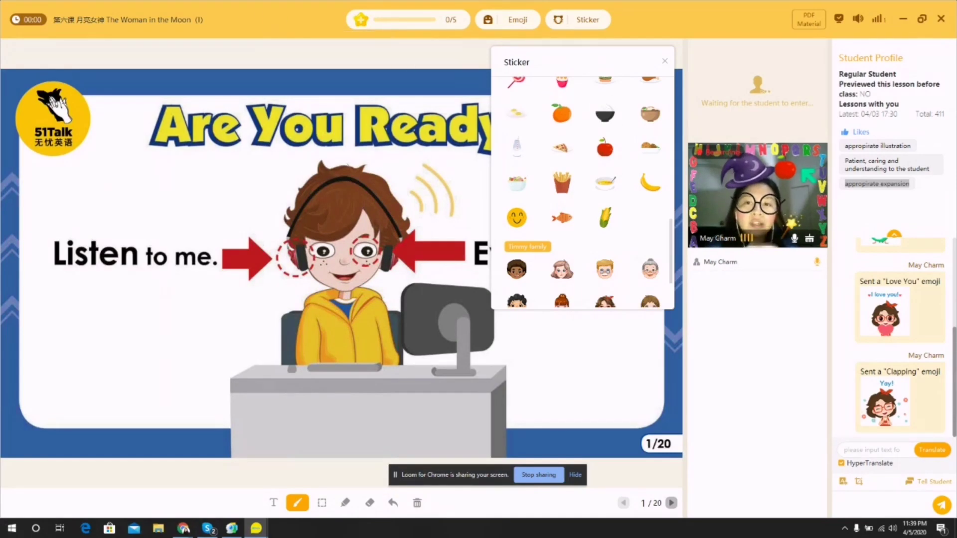
Add the sunflower crown sticker above the teacher's video and close the sticker collection
{"action": "left_click_drag", "start_coordinate": [757, 195], "coordinate": [687, 181]}
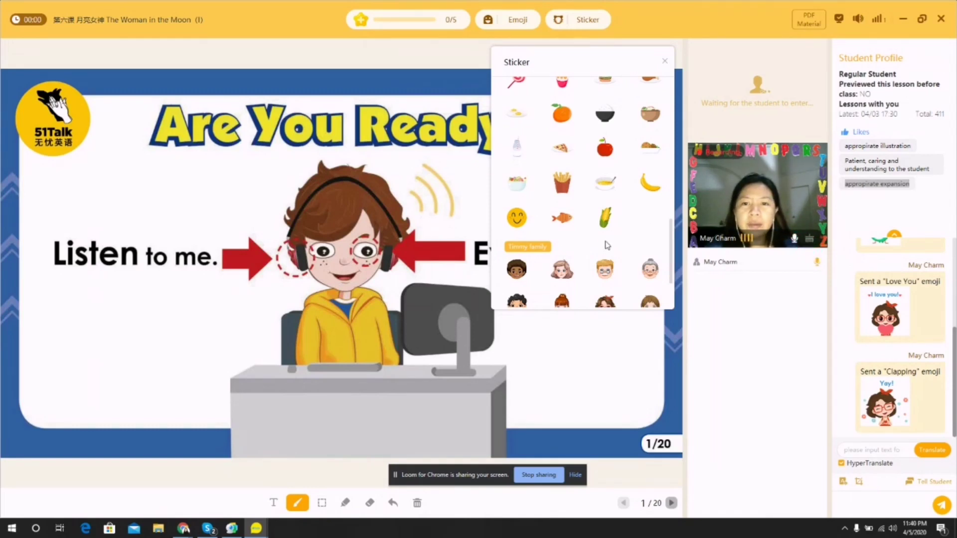
{"action": "scroll", "coordinate": [607, 232], "scroll_direction": "up", "scroll_amount": 3}
{"action": "scroll", "coordinate": [606, 233], "scroll_direction": "up", "scroll_amount": 4}
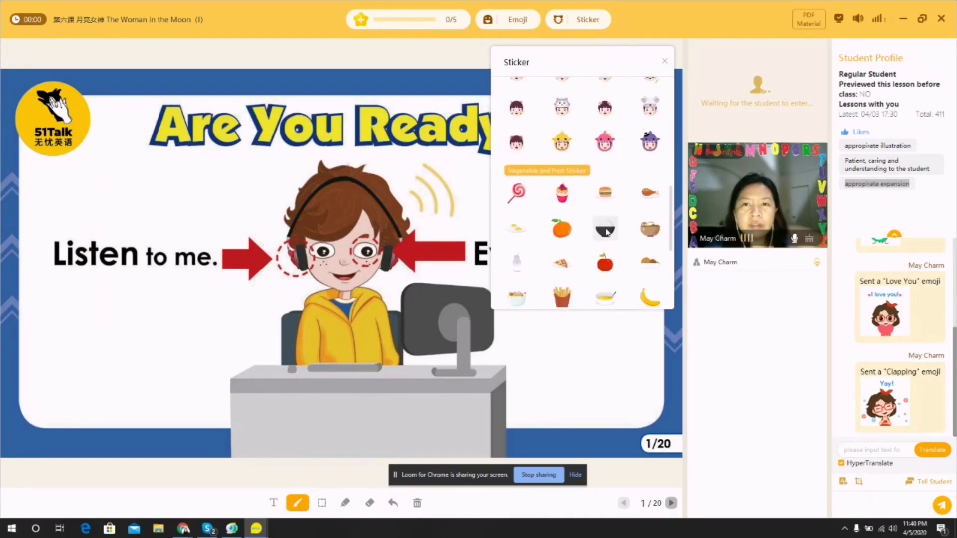
{"action": "left_click", "coordinate": [562, 109]}
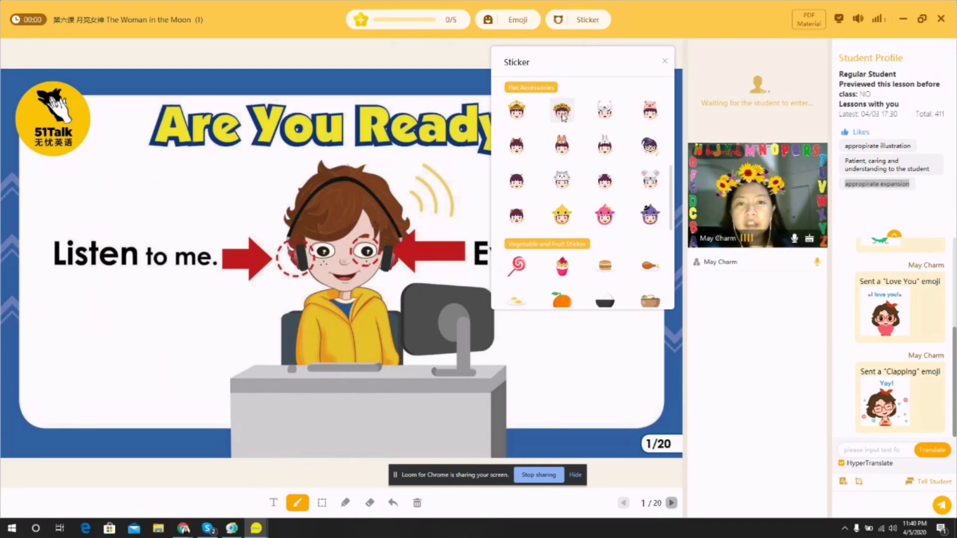
{"action": "left_click_drag", "start_coordinate": [562, 116], "coordinate": [577, 95]}
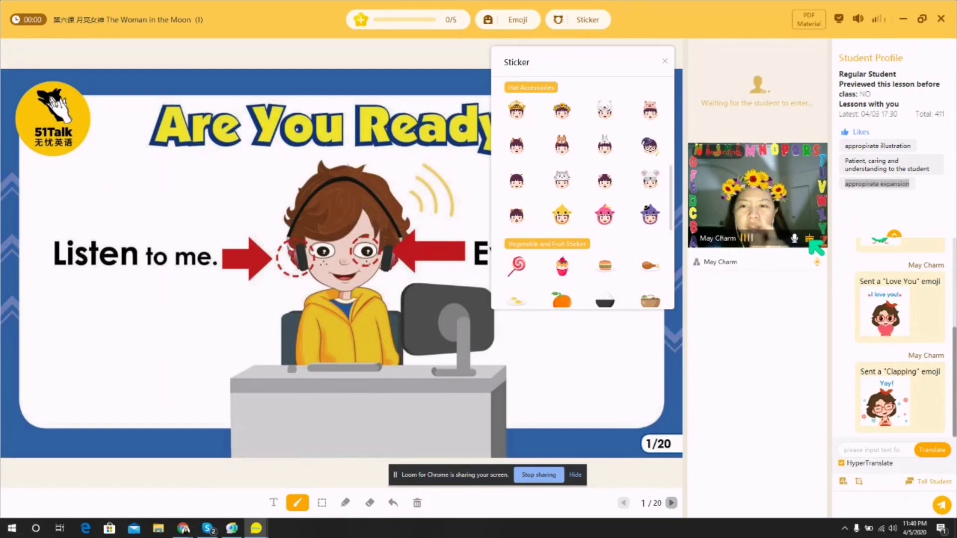
{"action": "left_click", "coordinate": [665, 61]}
Drag the teacher's video from the right column onto the slide's left side, uncovering 'Eyes on me'
{"action": "left_click_drag", "start_coordinate": [838, 228], "coordinate": [511, 194]}
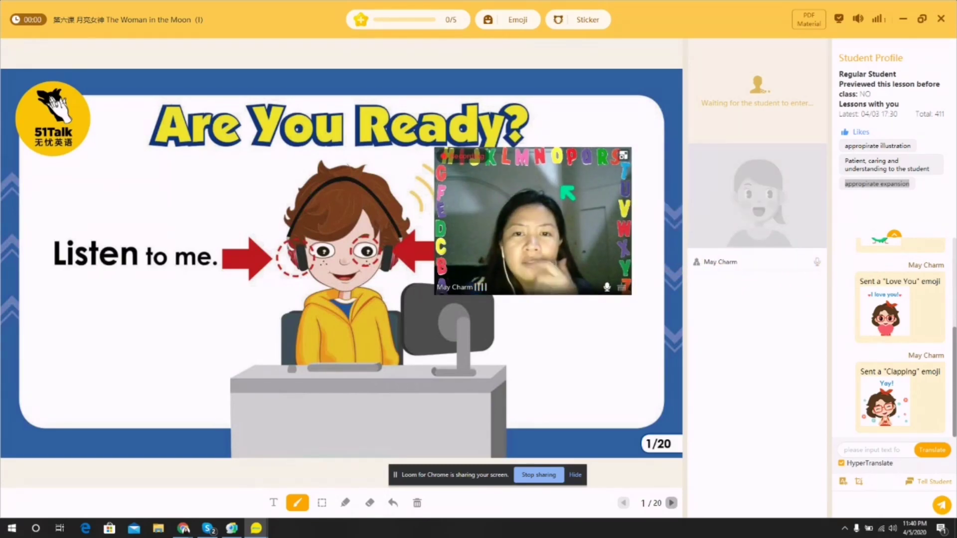
{"action": "left_click_drag", "start_coordinate": [568, 192], "coordinate": [399, 229]}
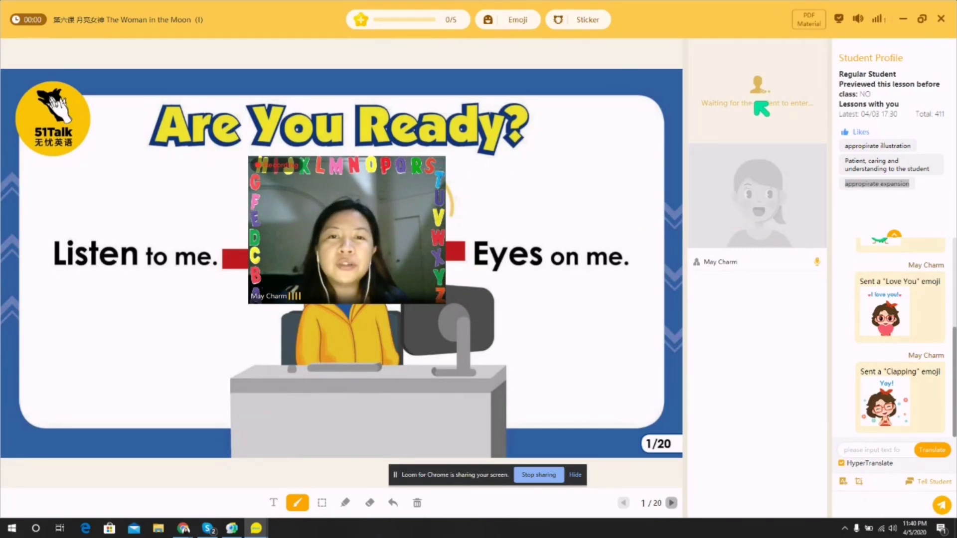
{"action": "left_click_drag", "start_coordinate": [757, 194], "coordinate": [167, 227]}
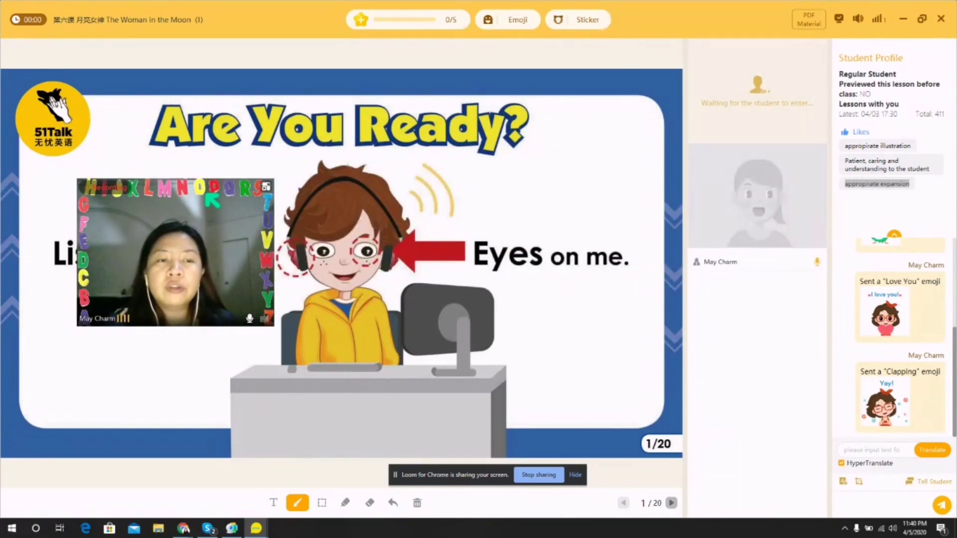